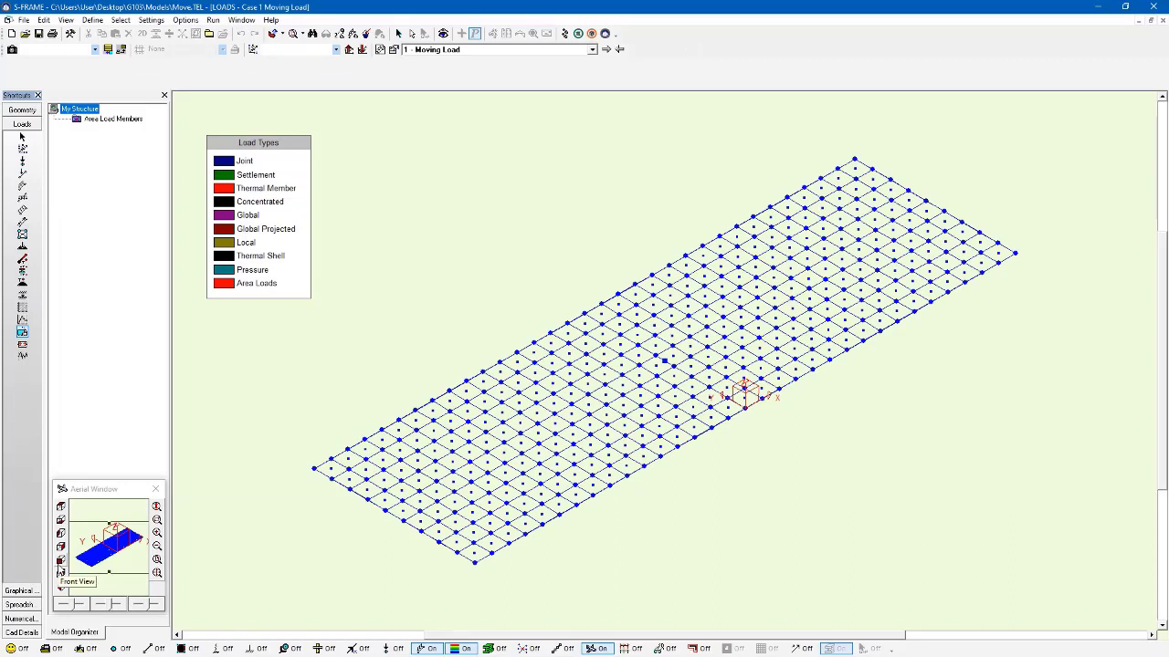
# Step: Add lane 2 to the moving load definition, using the HS20-44 pattern in the forward direction
pyautogui.click(24, 335)
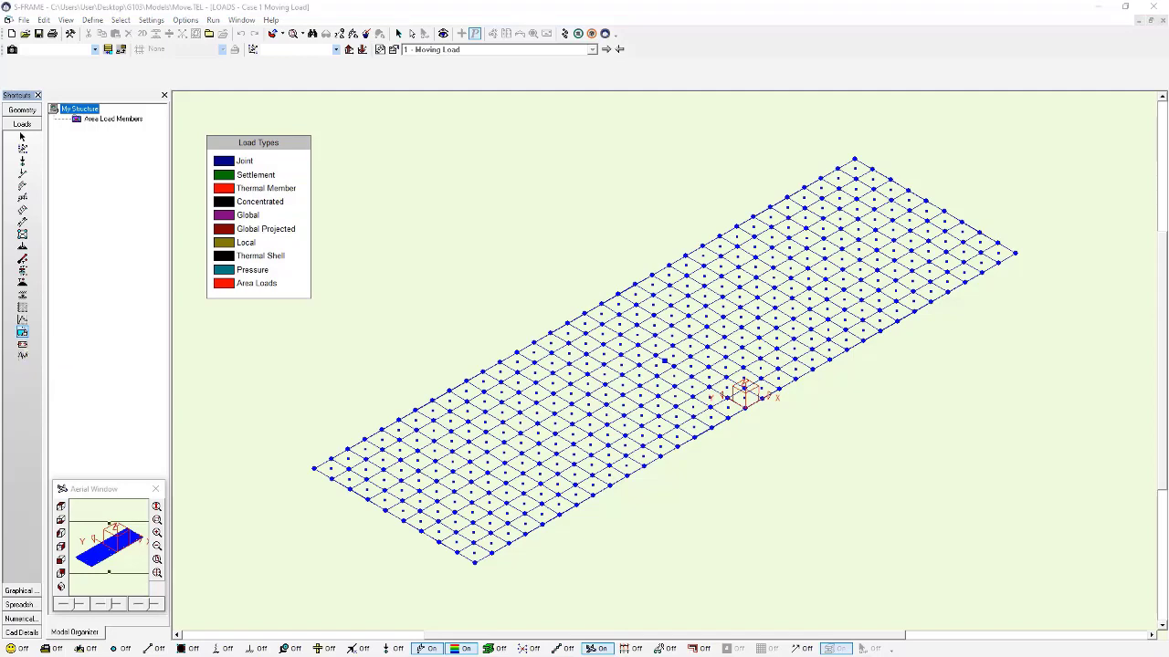
pyautogui.moveTo(654, 223); pyautogui.dragTo(753, 210)
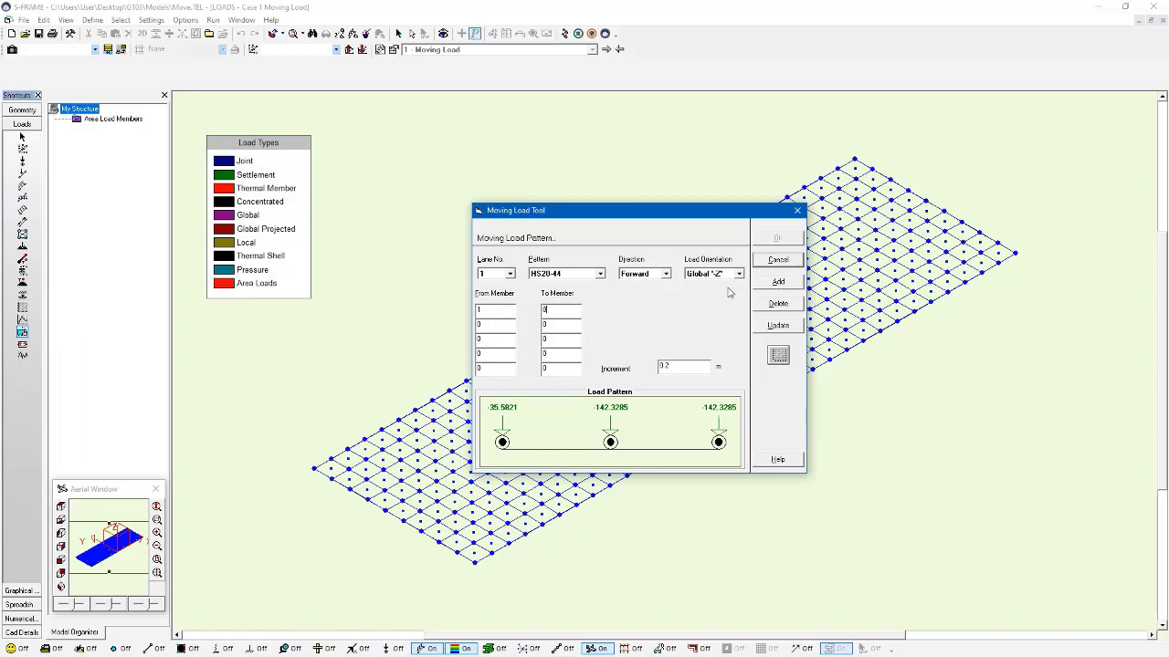
pyautogui.click(776, 281)
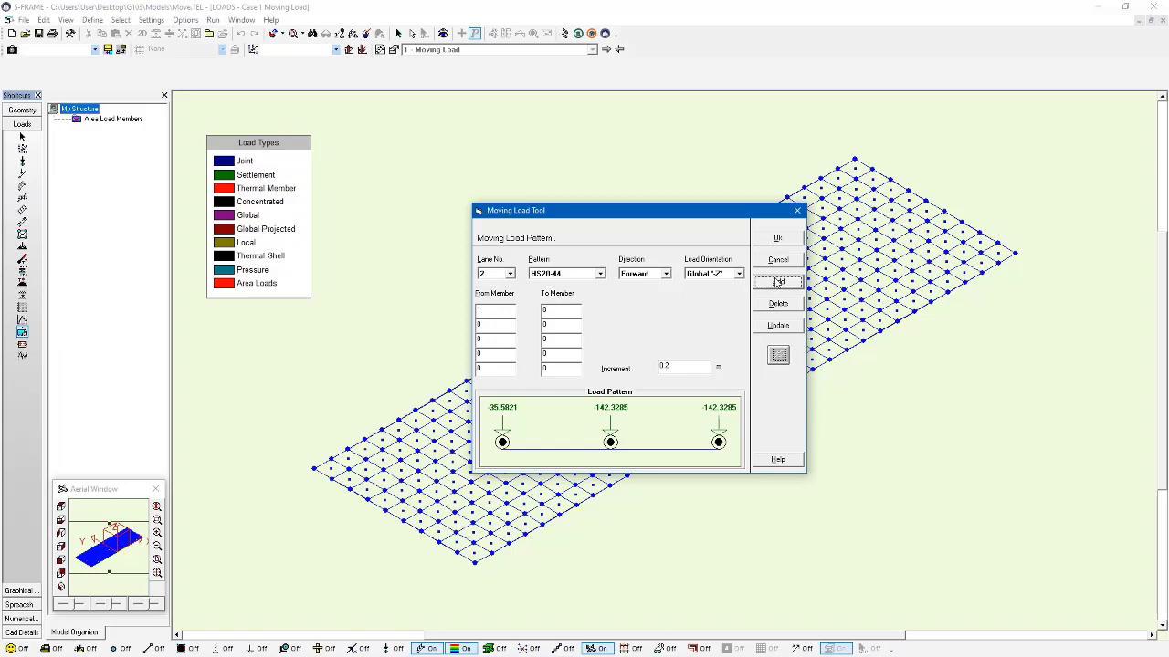
pyautogui.click(510, 275)
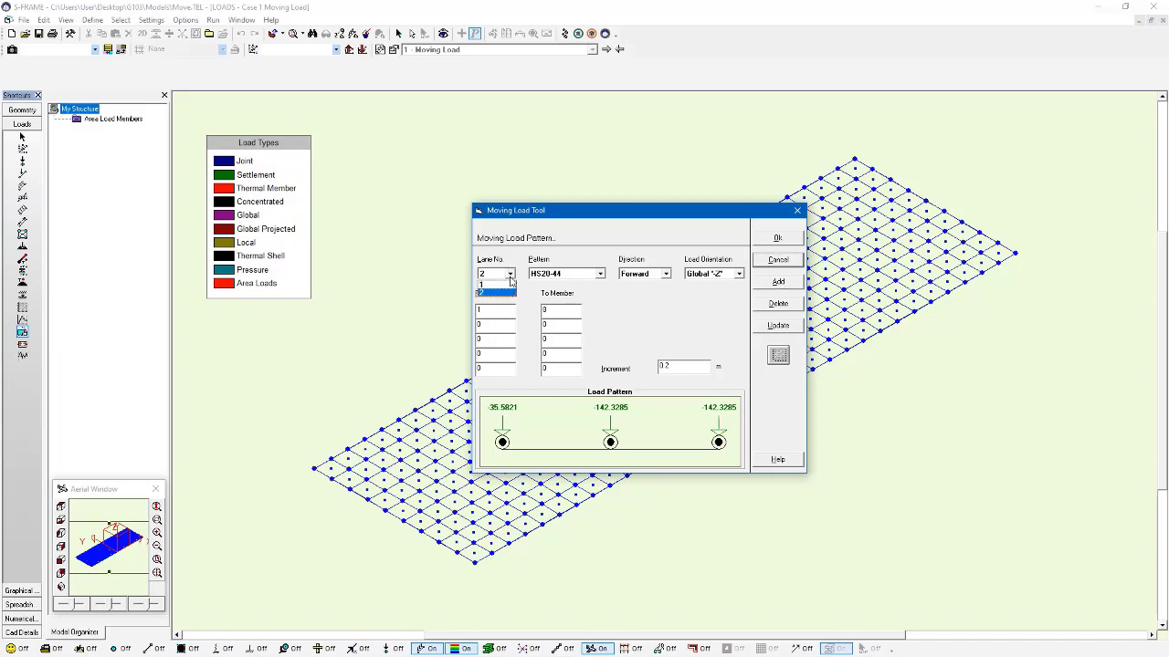
pyautogui.click(510, 277)
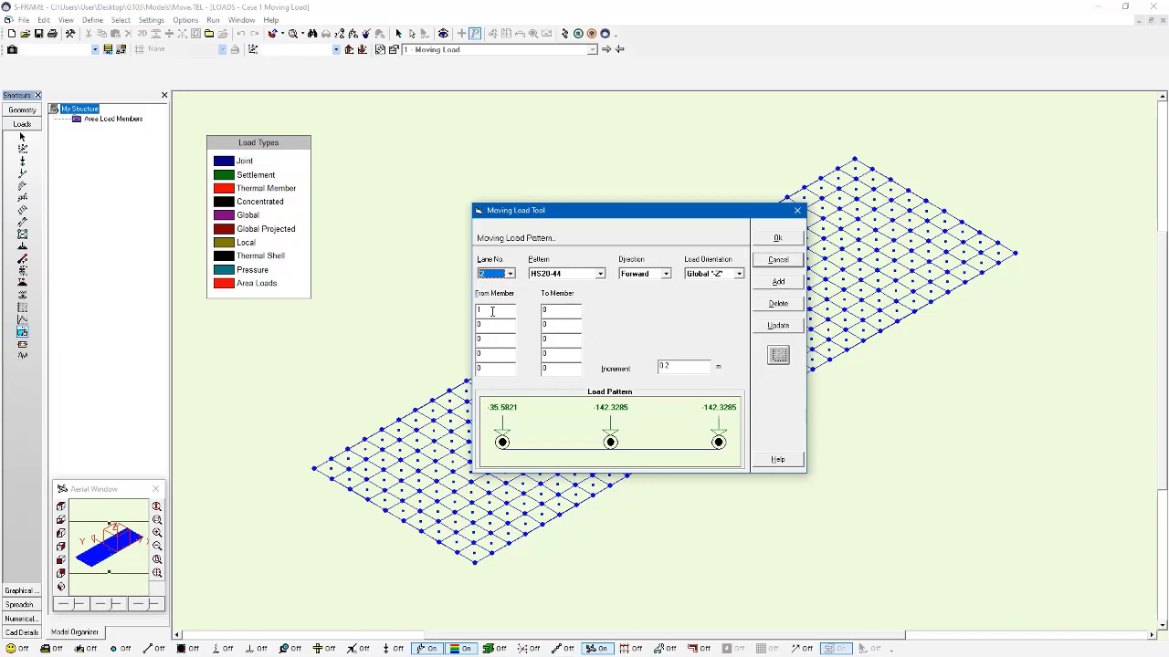
# Step: Define lane 2 from member 9 to member 16 with a 0.4 m increment, and save the updated moving load pattern
pyautogui.doubleClick(492, 312)
pyautogui.write('9')
pyautogui.click(739, 274)
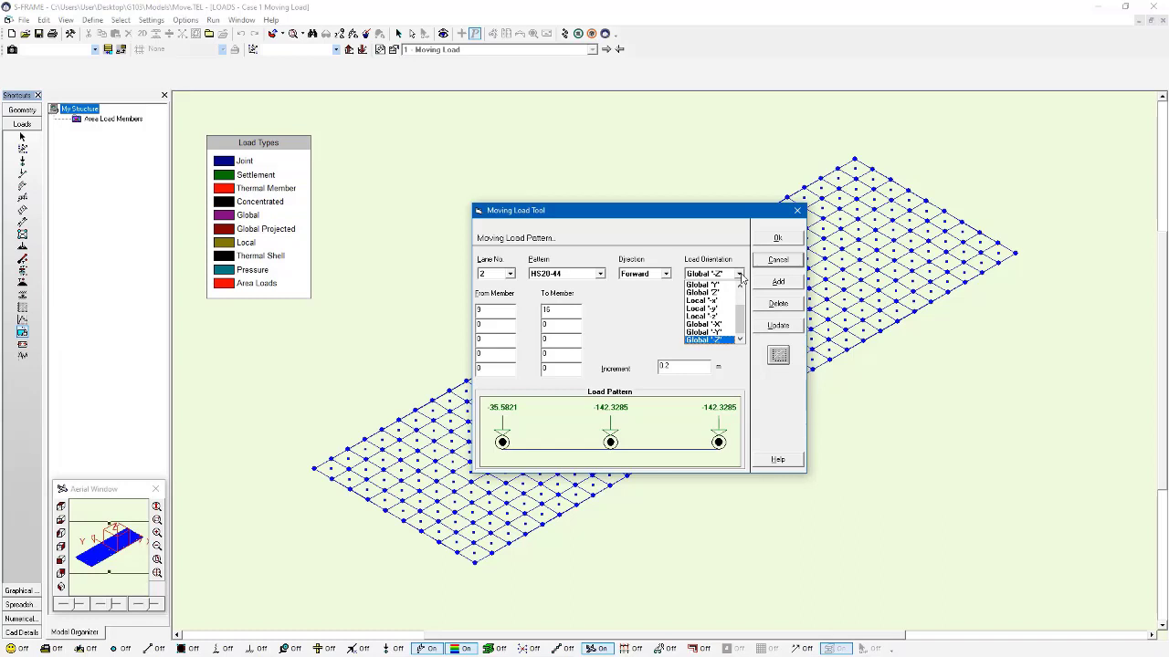
pyautogui.click(740, 275)
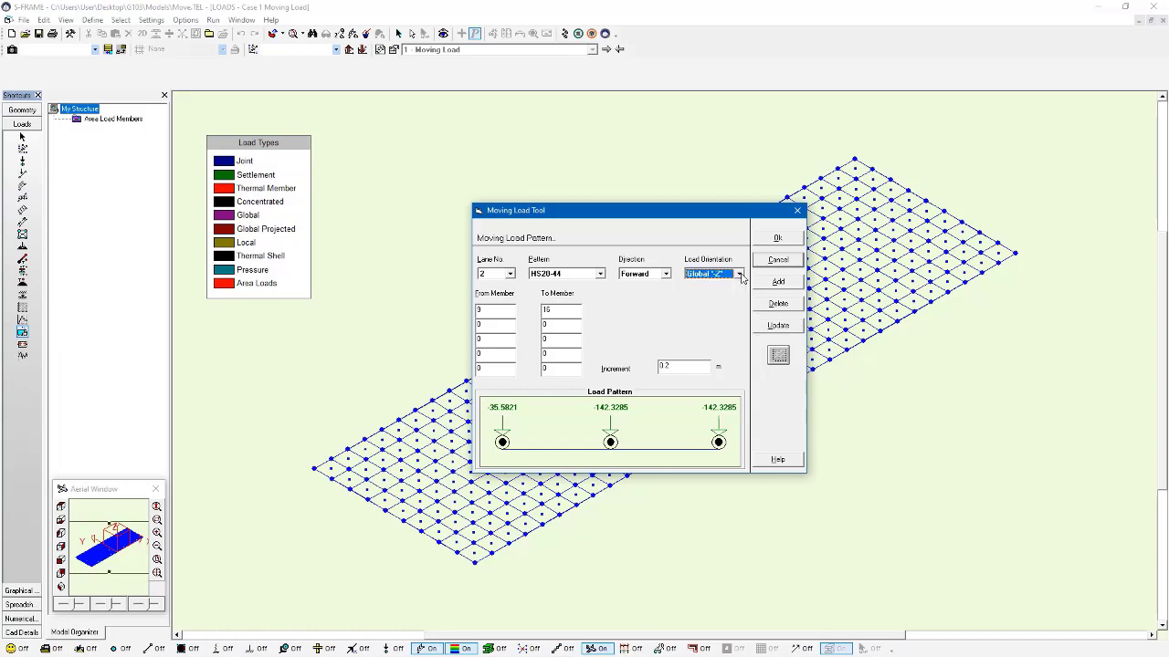
pyautogui.doubleClick(699, 373)
pyautogui.click(799, 332)
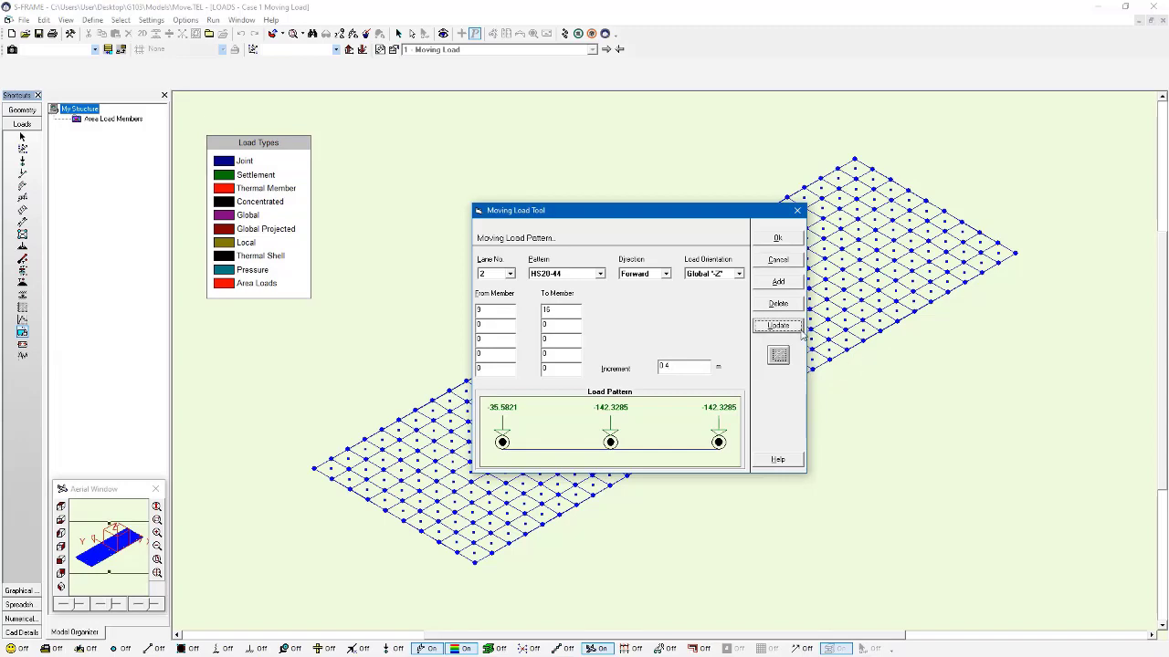
pyautogui.click(799, 240)
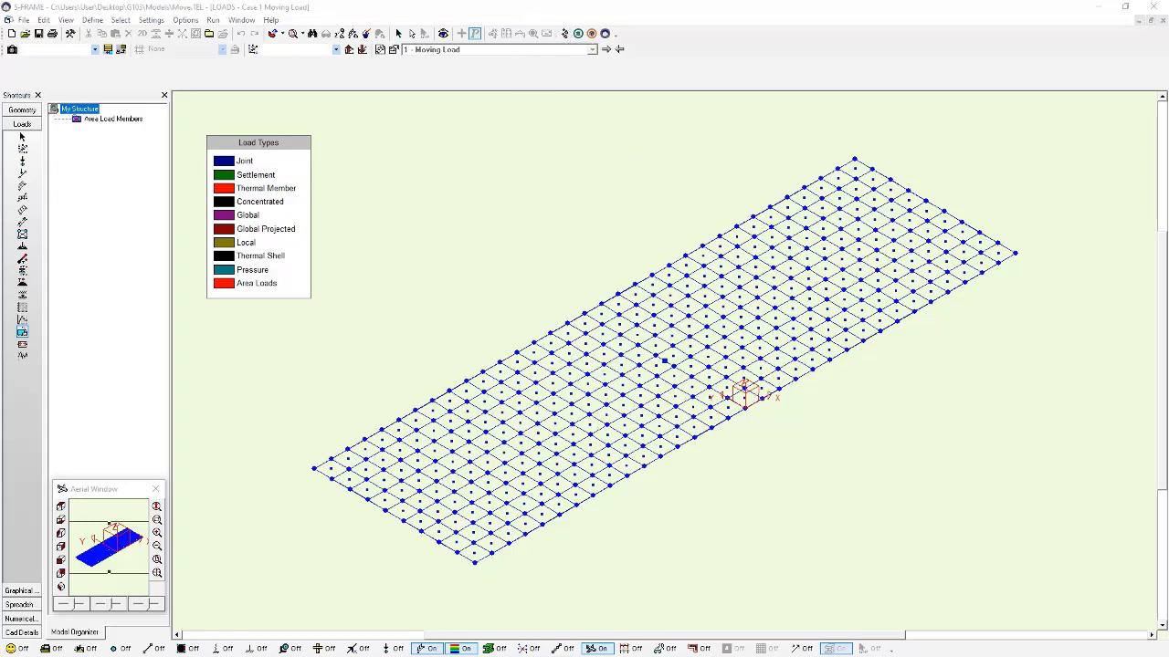
# Step: Run a Linear Static Moving Loads analysis for both load cases and combinations
pyautogui.click(553, 34)
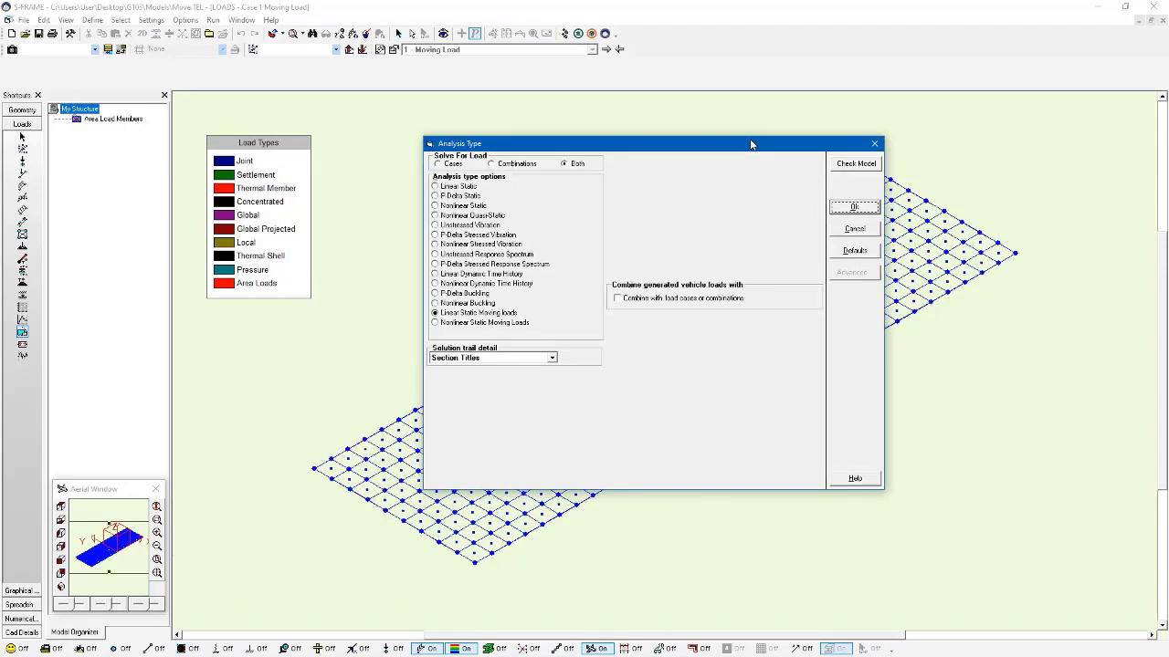
pyautogui.click(856, 208)
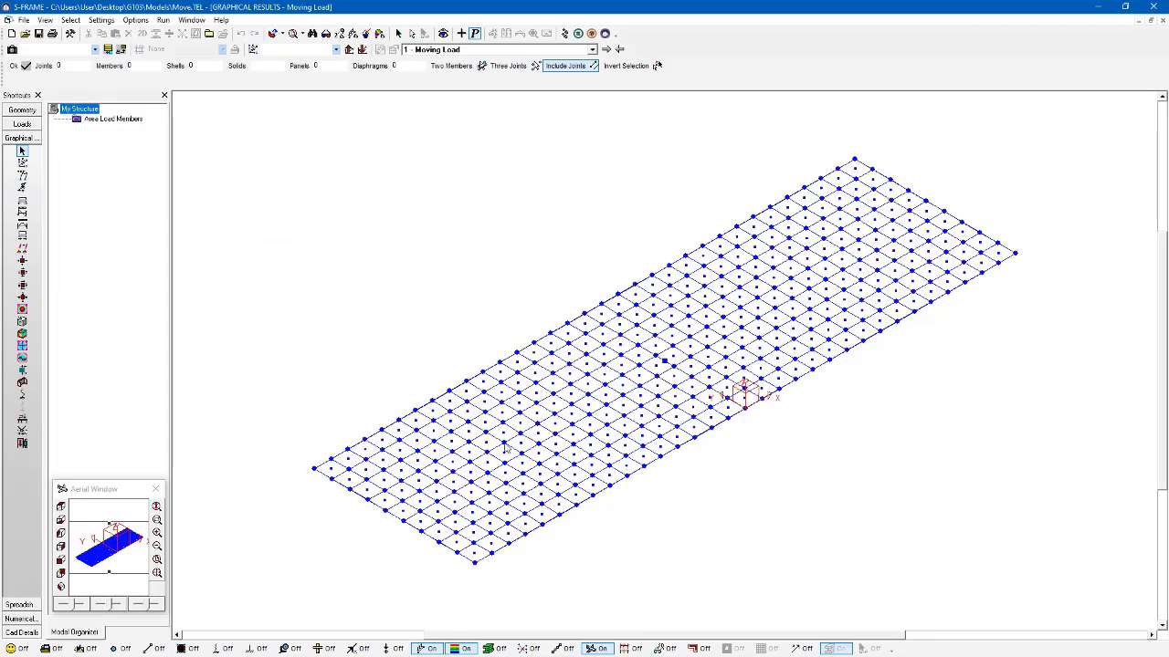
# Step: Examine the vehicle load positions on the deck from near side-on, advancing through the results from case1,step=1 to case1,step=32
pyautogui.click(440, 49)
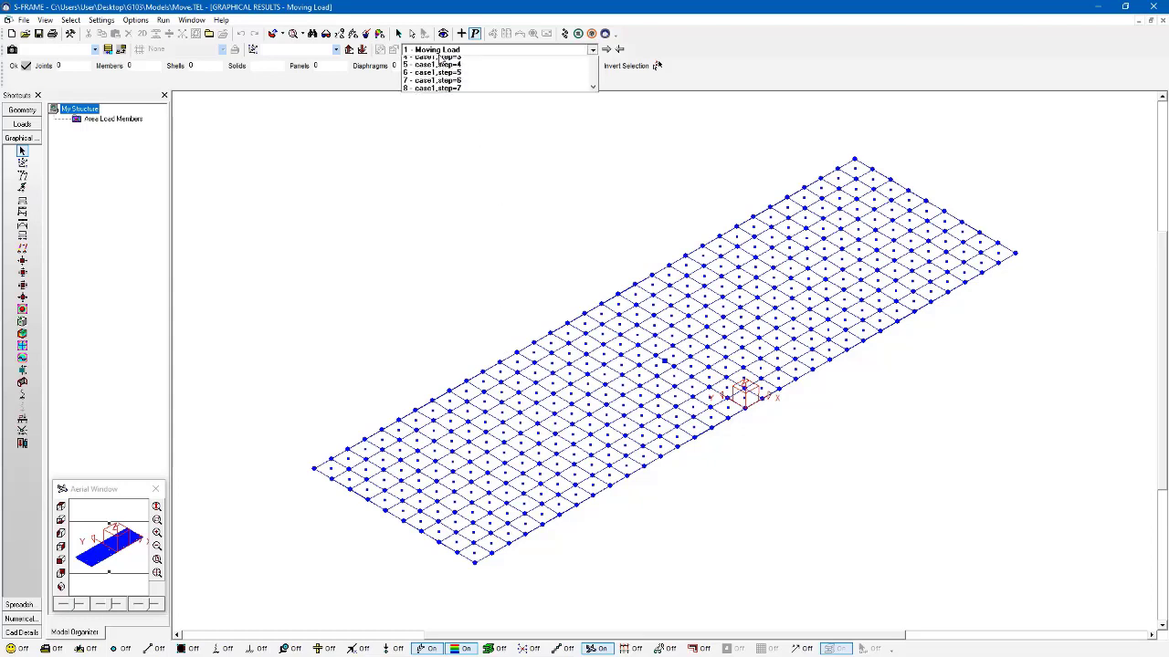
pyautogui.click(441, 69)
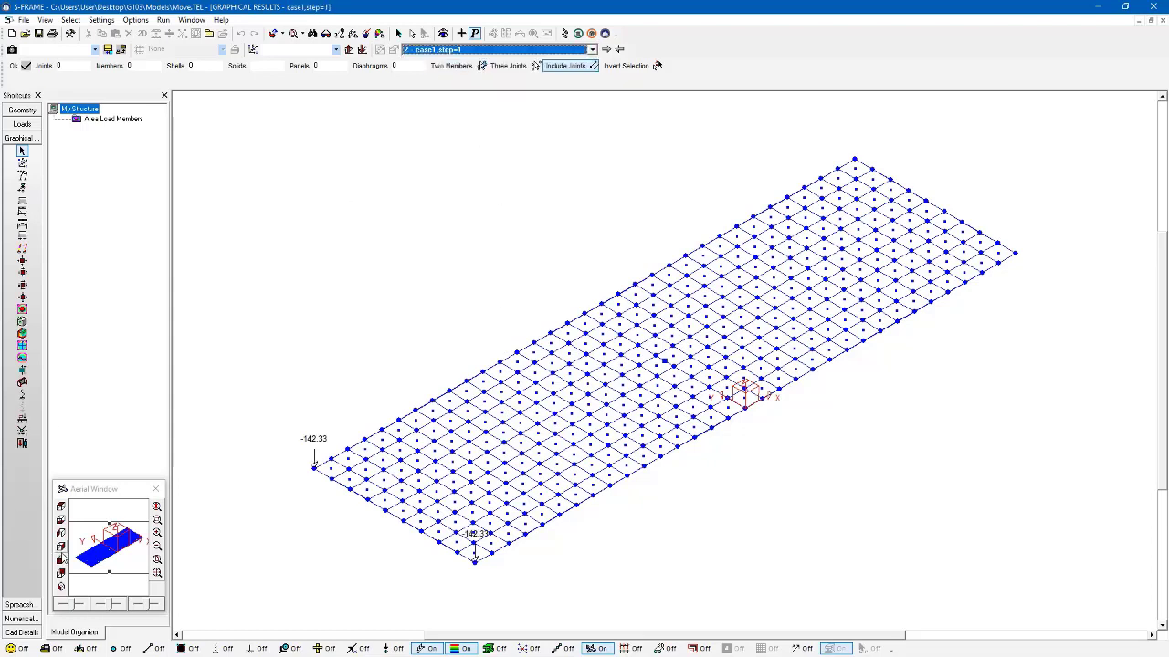
pyautogui.moveTo(442, 534); pyautogui.dragTo(388, 429, button='middle')
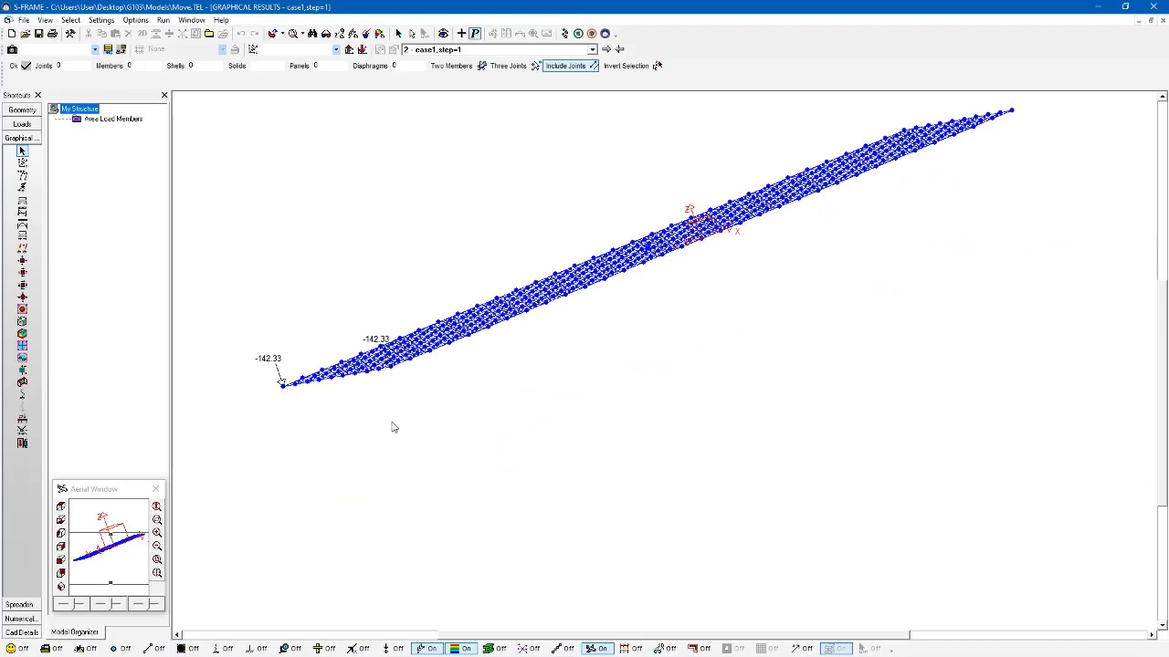
pyautogui.rightClick(395, 423)
pyautogui.click(552, 366)
pyautogui.moveTo(567, 357); pyautogui.dragTo(512, 317, button='middle')
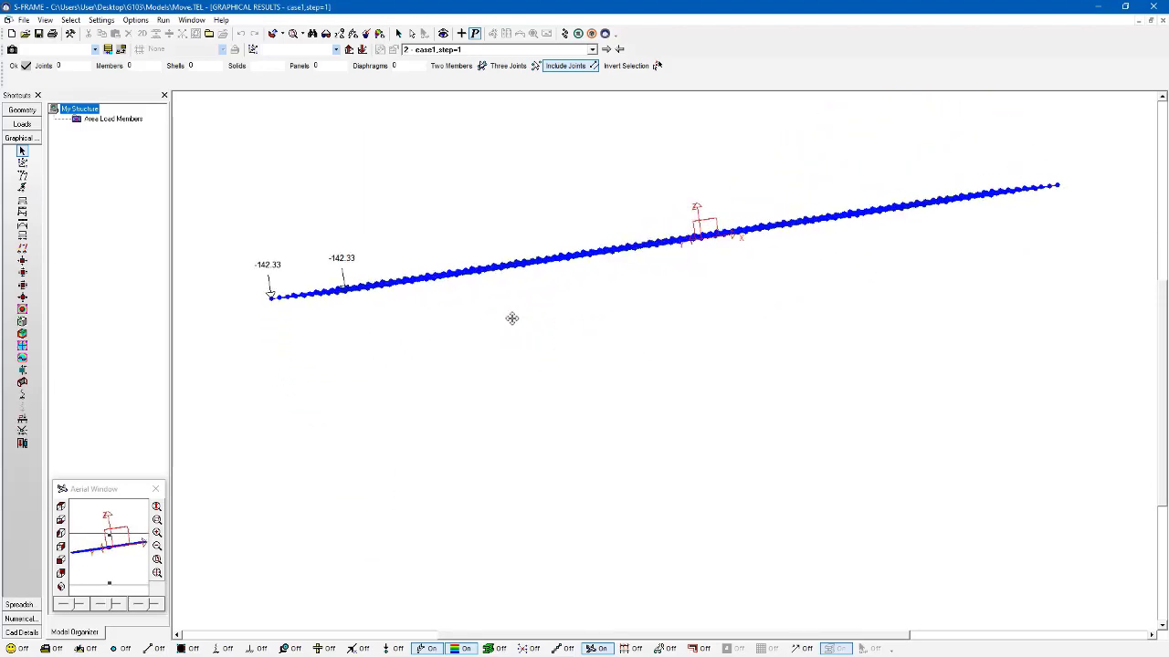
pyautogui.click(606, 49)
pyautogui.click(605, 49)
pyautogui.click(606, 49)
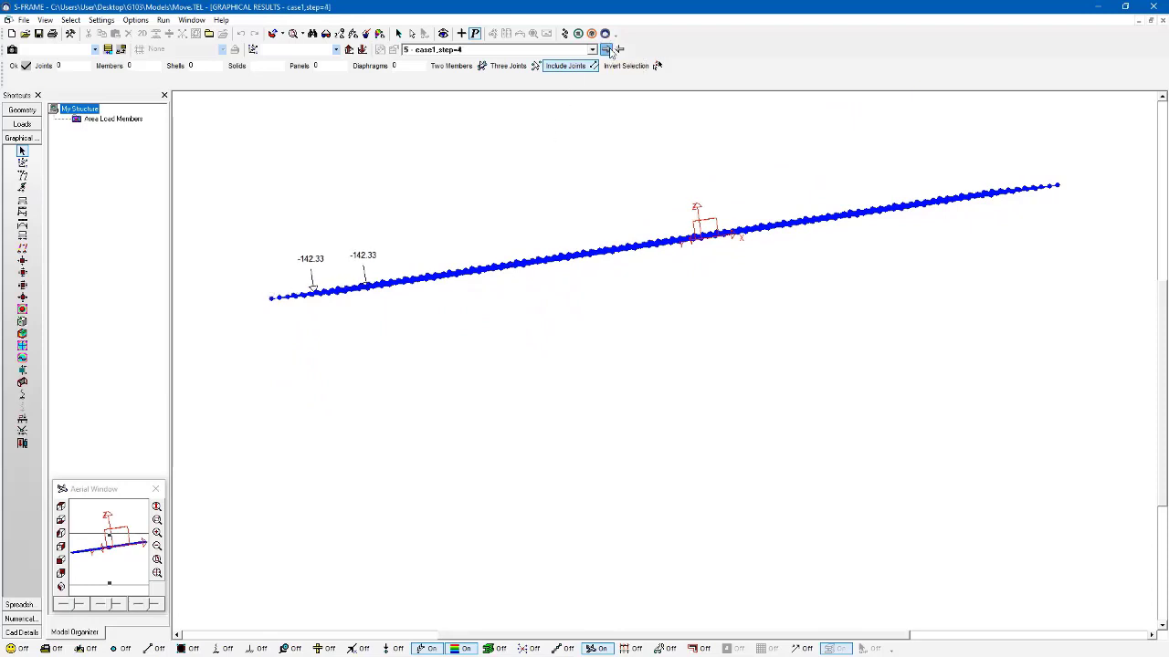
pyautogui.click(609, 50)
pyautogui.click(609, 49)
pyautogui.click(609, 49)
pyautogui.click(609, 49)
pyautogui.click(609, 50)
pyautogui.click(609, 49)
pyautogui.click(609, 50)
pyautogui.click(609, 50)
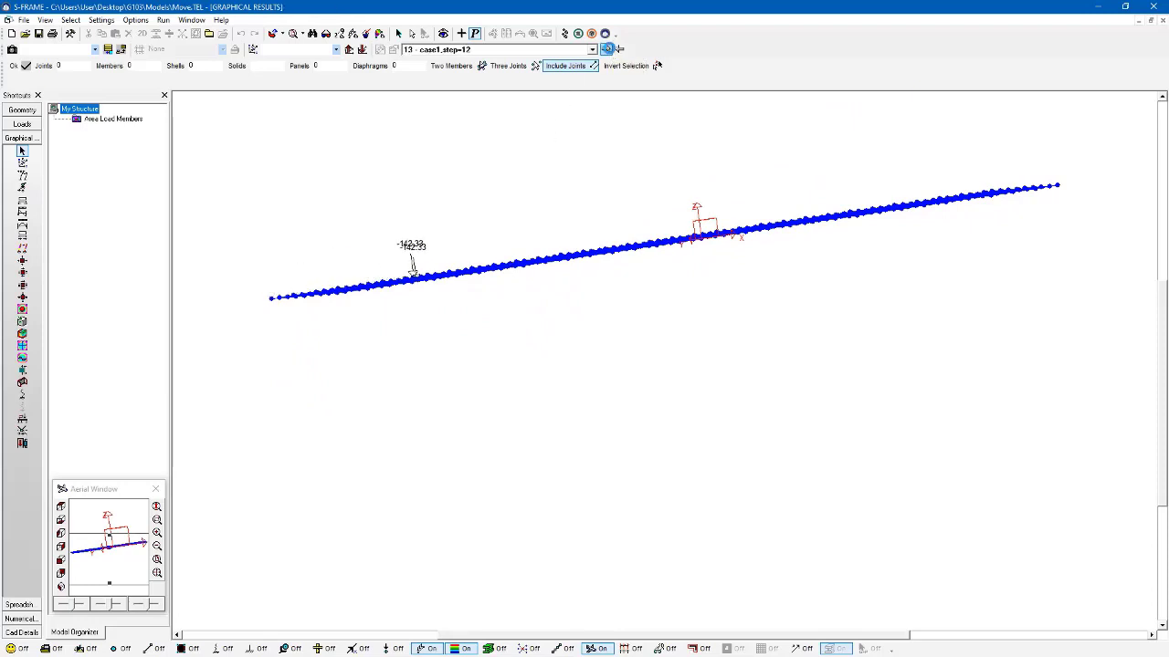
pyautogui.click(607, 49)
pyautogui.click(606, 50)
pyautogui.click(606, 49)
pyautogui.click(606, 50)
pyautogui.click(606, 50)
pyautogui.click(607, 49)
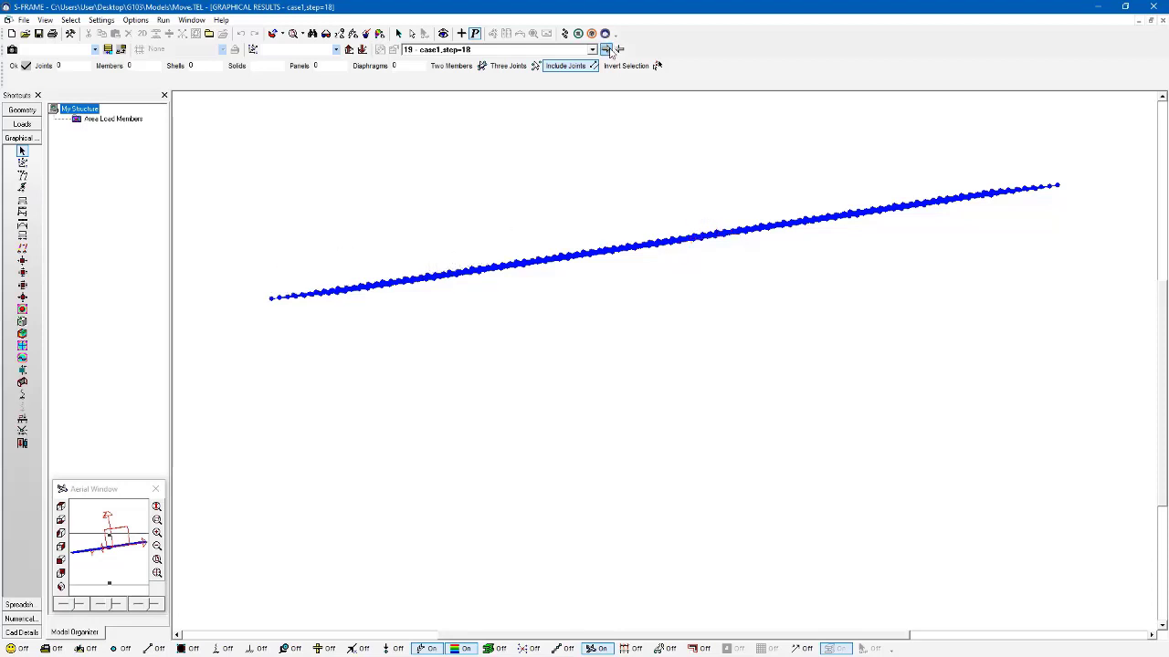
pyautogui.click(606, 49)
pyautogui.click(606, 49)
pyautogui.click(607, 49)
pyautogui.click(606, 49)
pyautogui.click(606, 49)
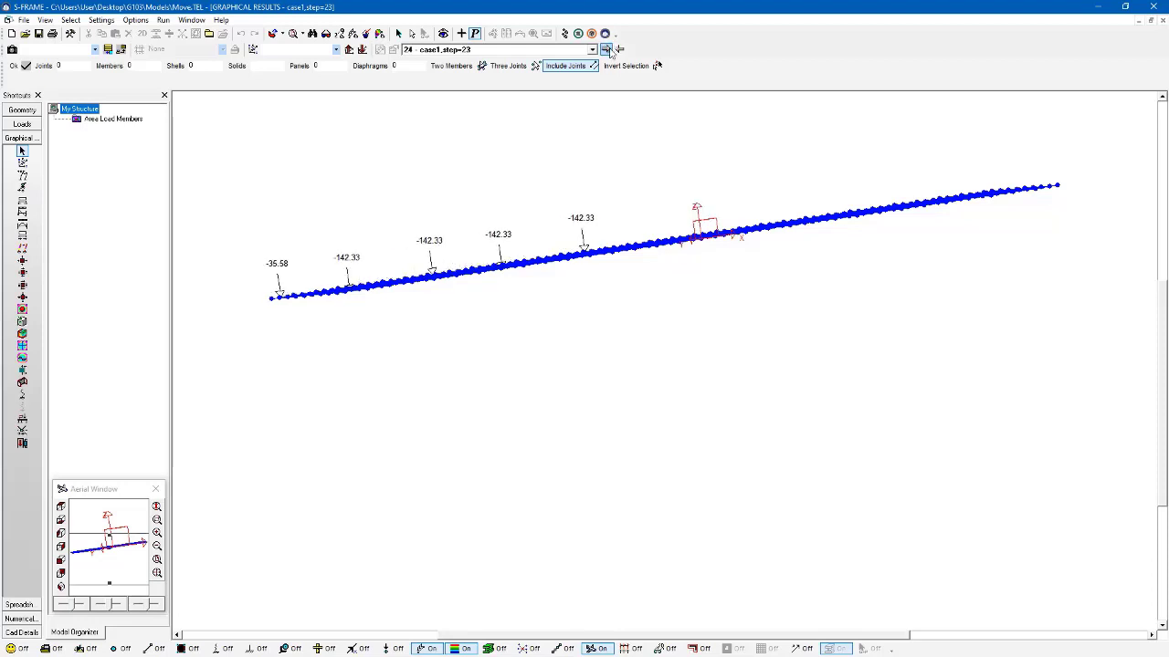
pyautogui.click(607, 50)
pyautogui.click(606, 49)
pyautogui.click(606, 49)
pyautogui.click(606, 50)
pyautogui.click(606, 49)
pyautogui.click(606, 49)
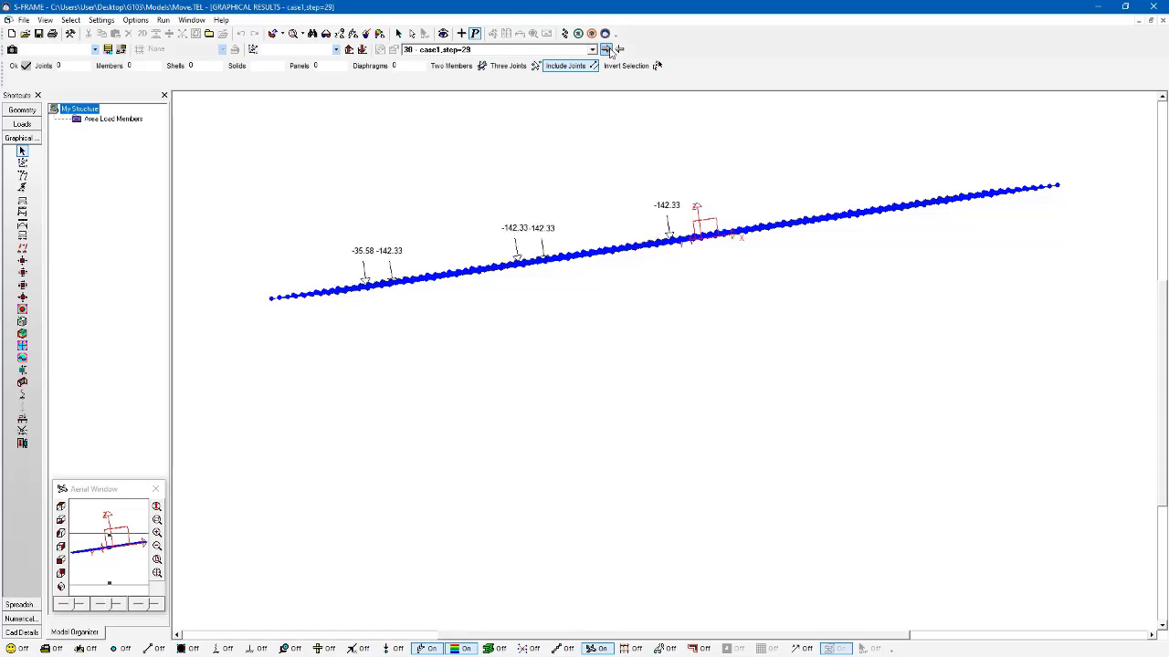
pyautogui.click(607, 49)
pyautogui.click(607, 49)
pyautogui.click(607, 49)
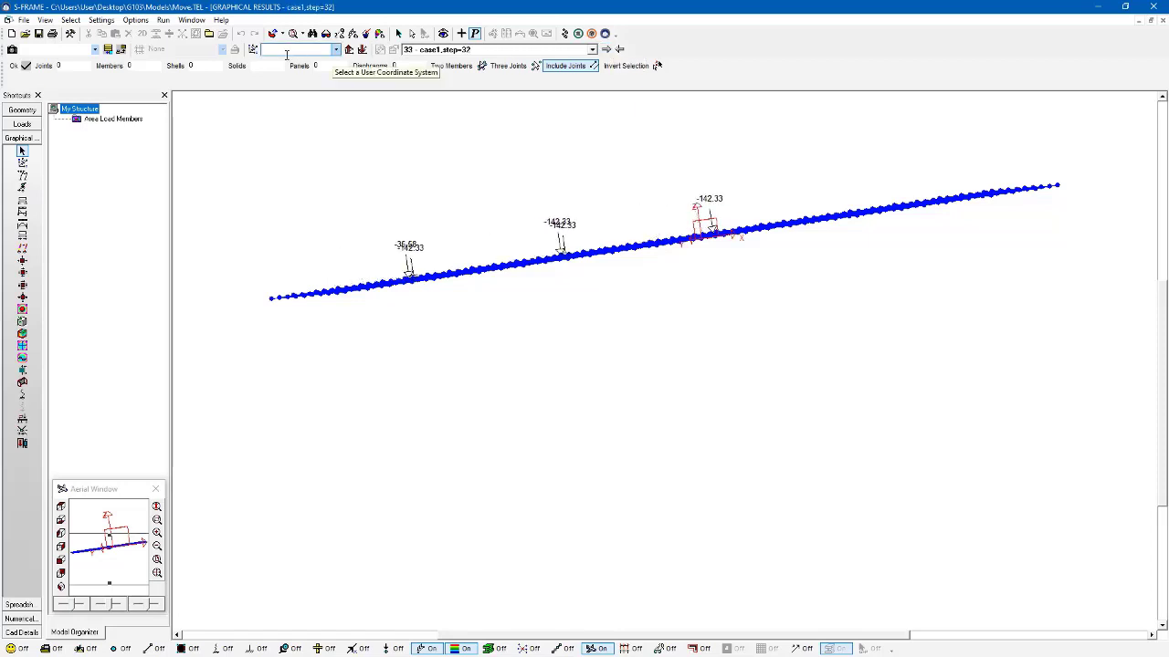
# Step: Open the model in S-VIEW and generate a contour display of the panel Sxy stress at the bottom location
pyautogui.click(163, 20)
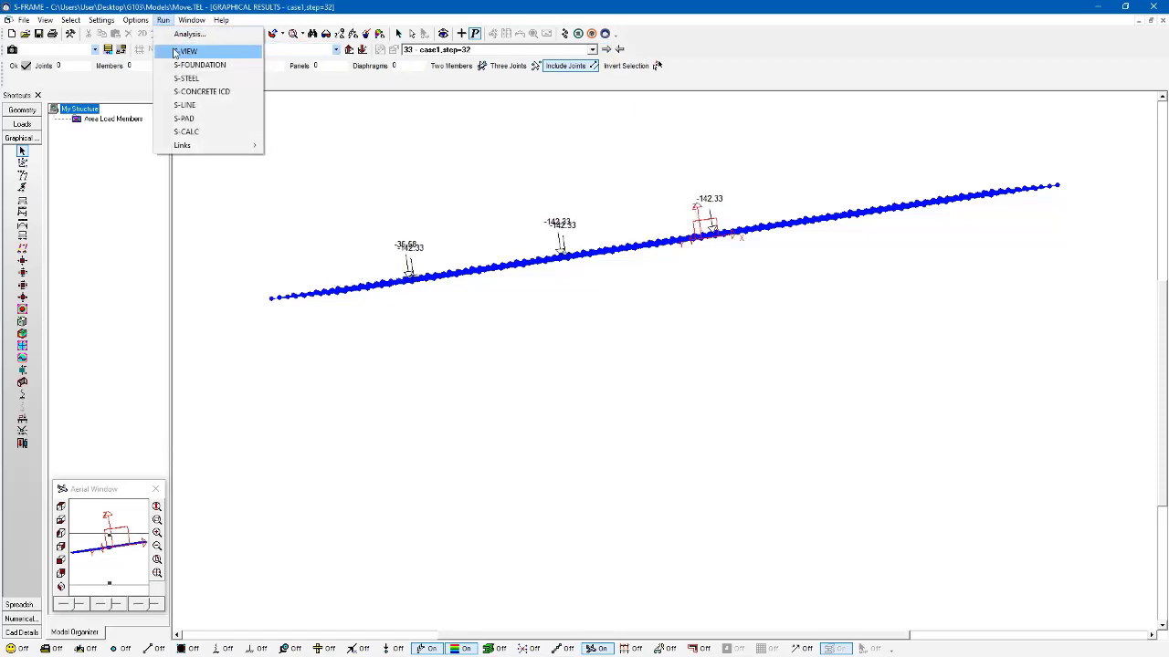
pyautogui.click(180, 51)
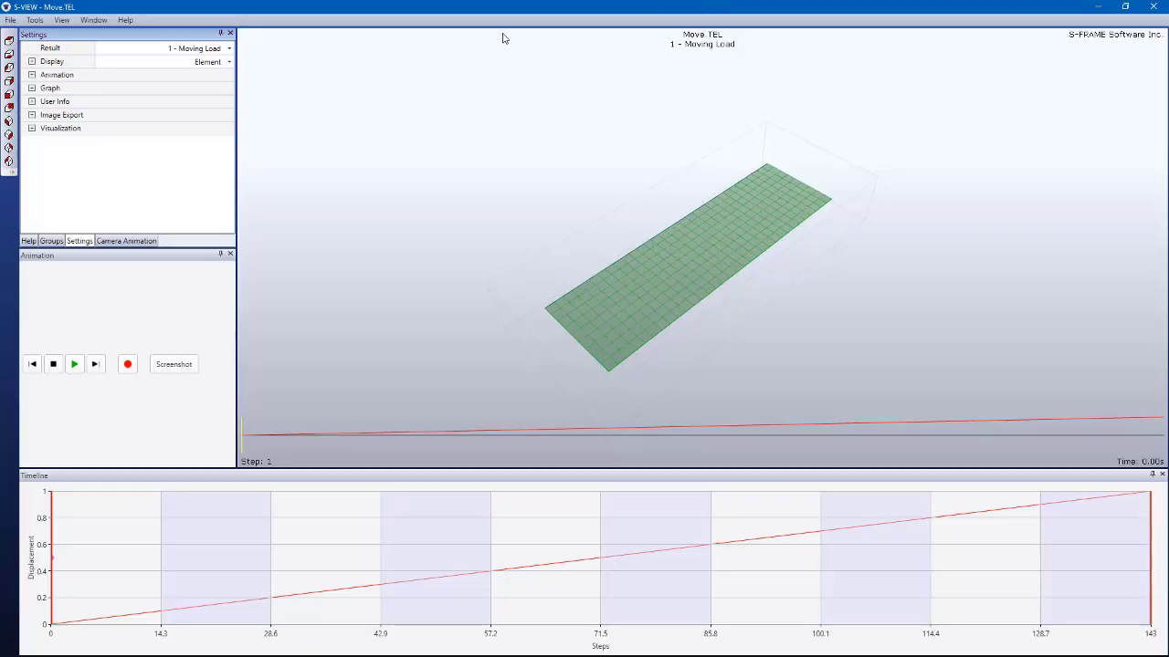
pyautogui.click(228, 61)
pyautogui.click(220, 87)
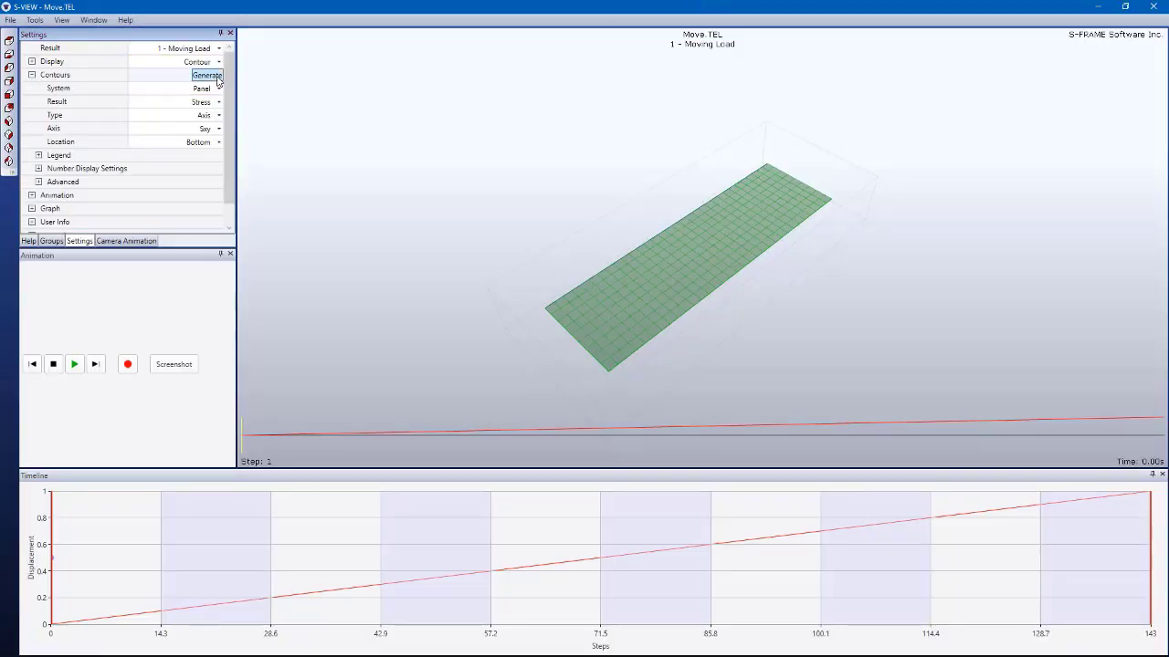
pyautogui.click(218, 79)
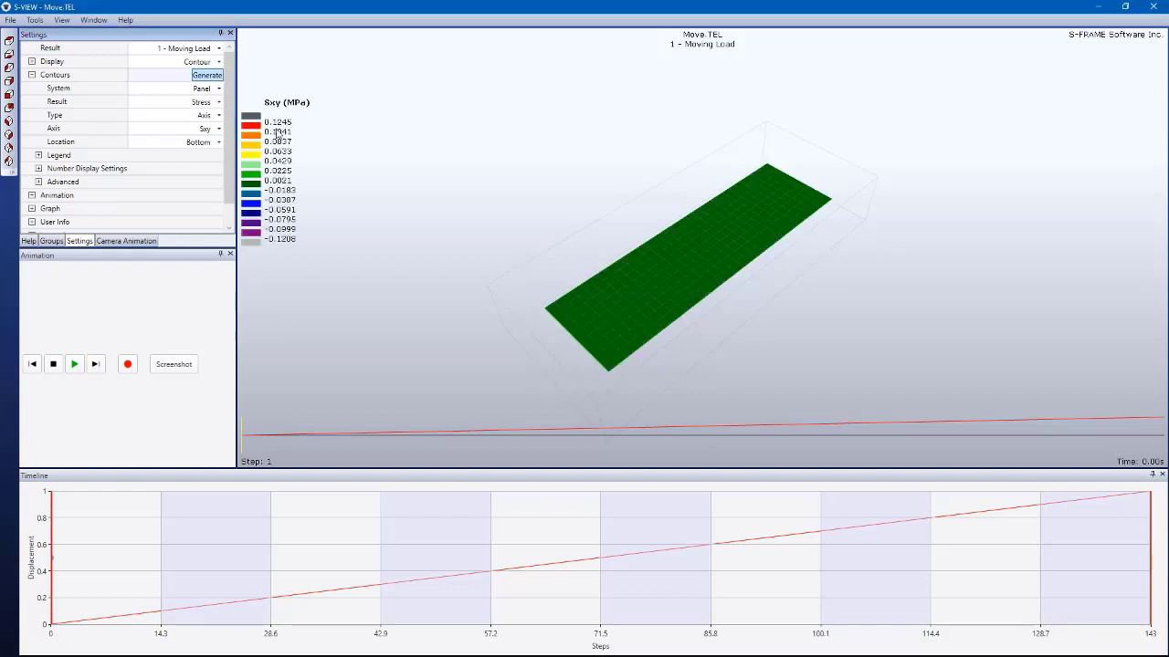
# Step: Play the stress contour animation, view the moving load effects on the deck from a lower angle, and close S-VIEW
pyautogui.moveTo(565, 344); pyautogui.dragTo(563, 341, button='middle')
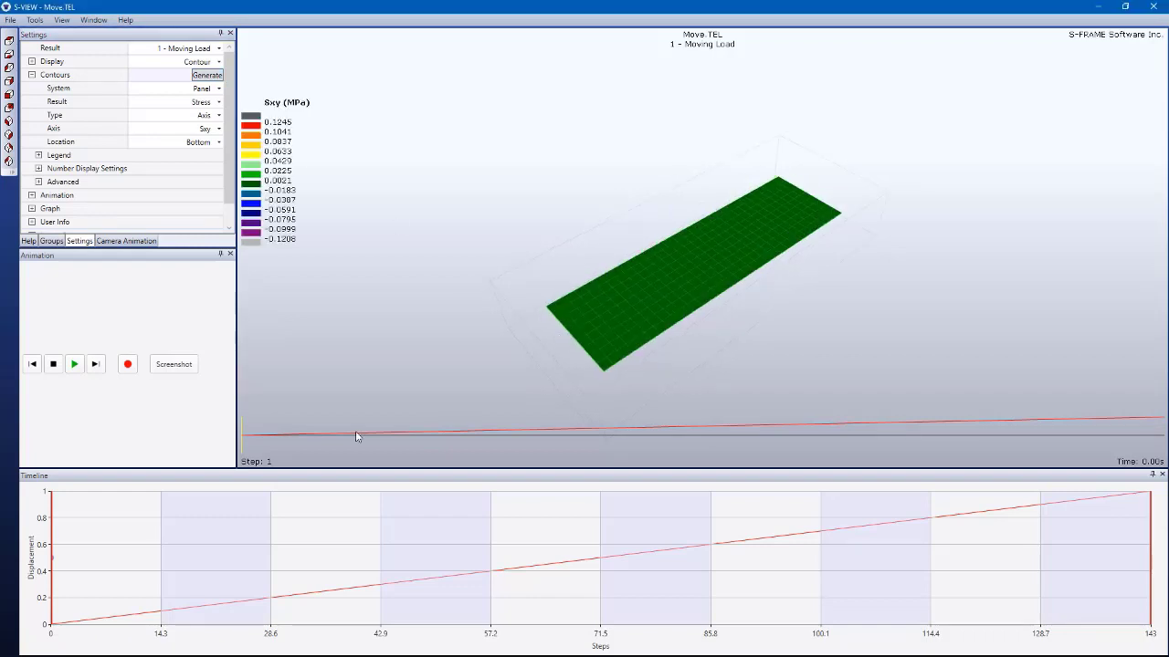
pyautogui.click(75, 364)
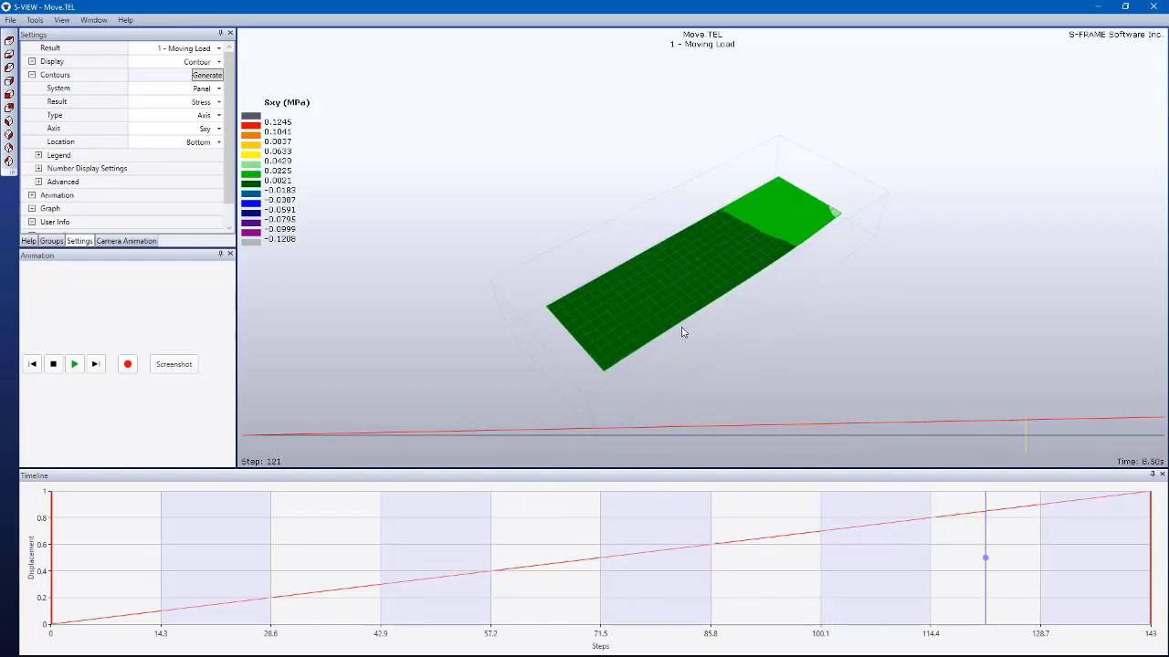
pyautogui.moveTo(681, 328); pyautogui.dragTo(573, 356, button='middle')
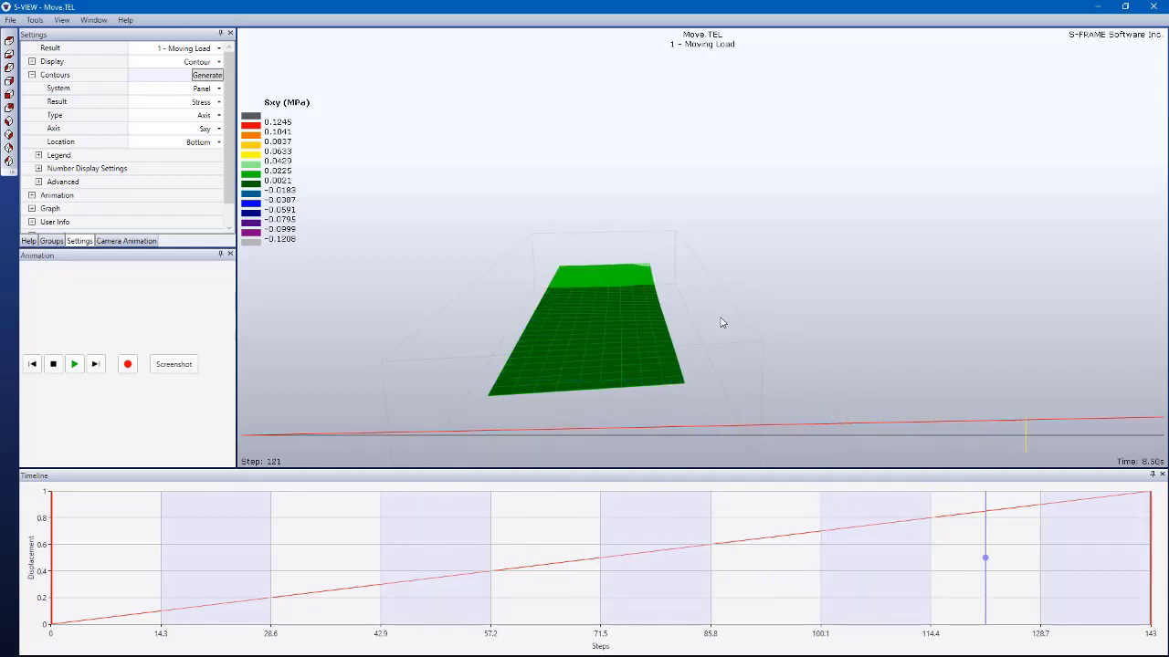
pyautogui.click(1154, 6)
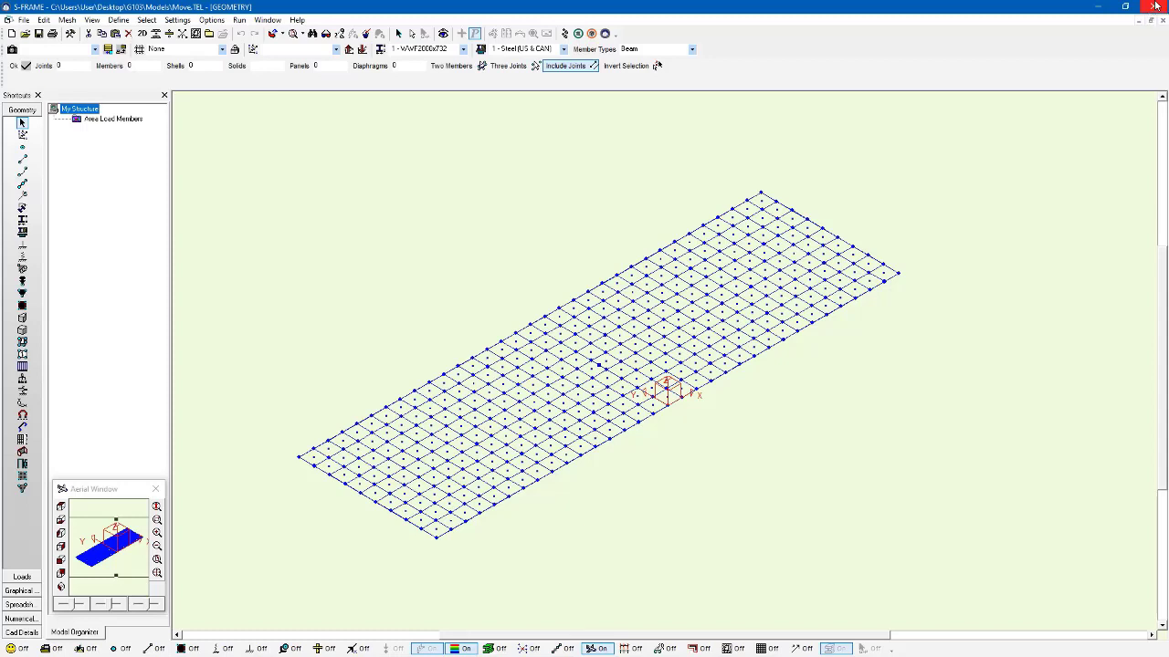
# Step: Try the analysis option that combines generated vehicle loads with load combinations, and leave the analysis settings without running
pyautogui.click(566, 35)
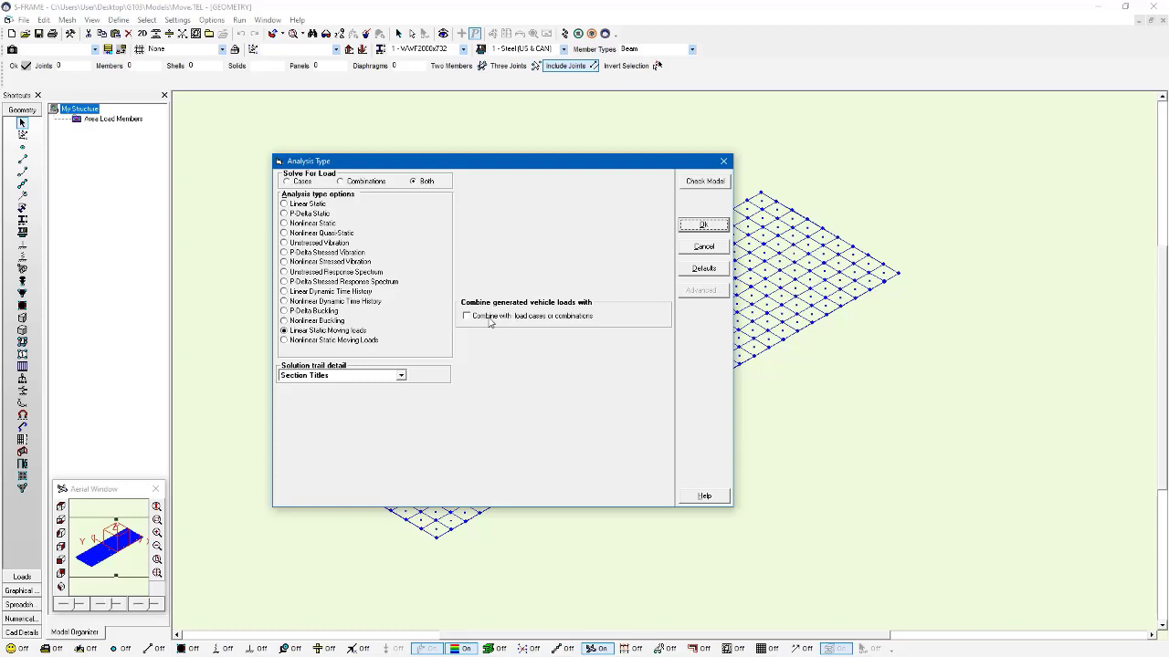
pyautogui.click(558, 318)
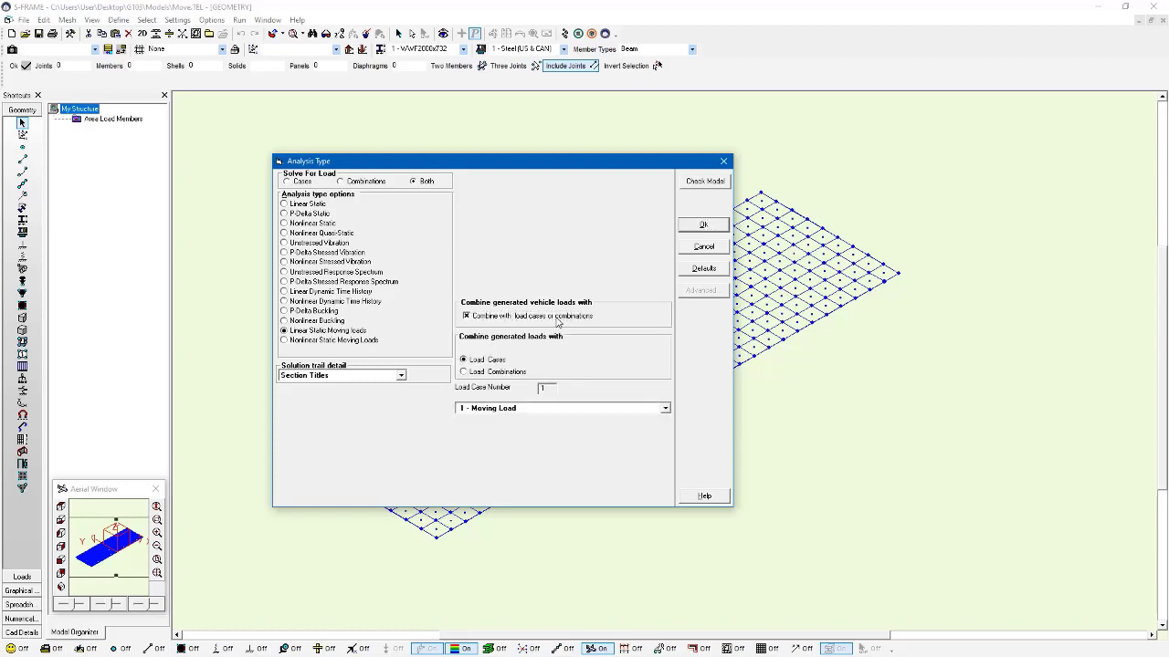
pyautogui.click(501, 372)
pyautogui.click(514, 410)
pyautogui.click(515, 410)
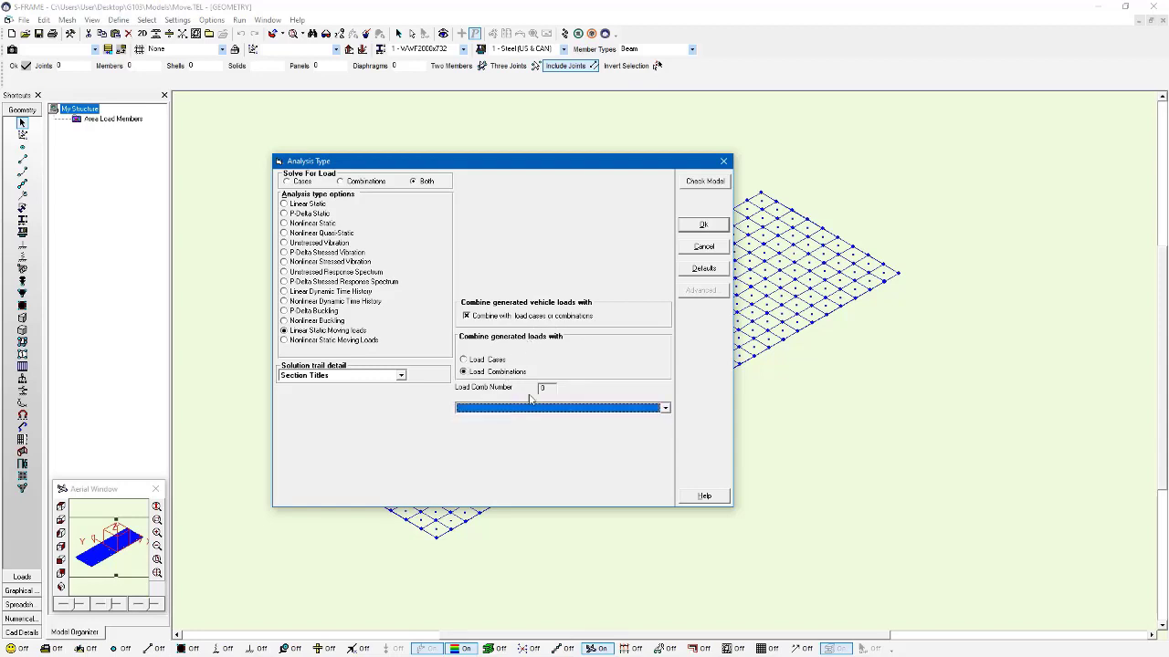
pyautogui.click(724, 163)
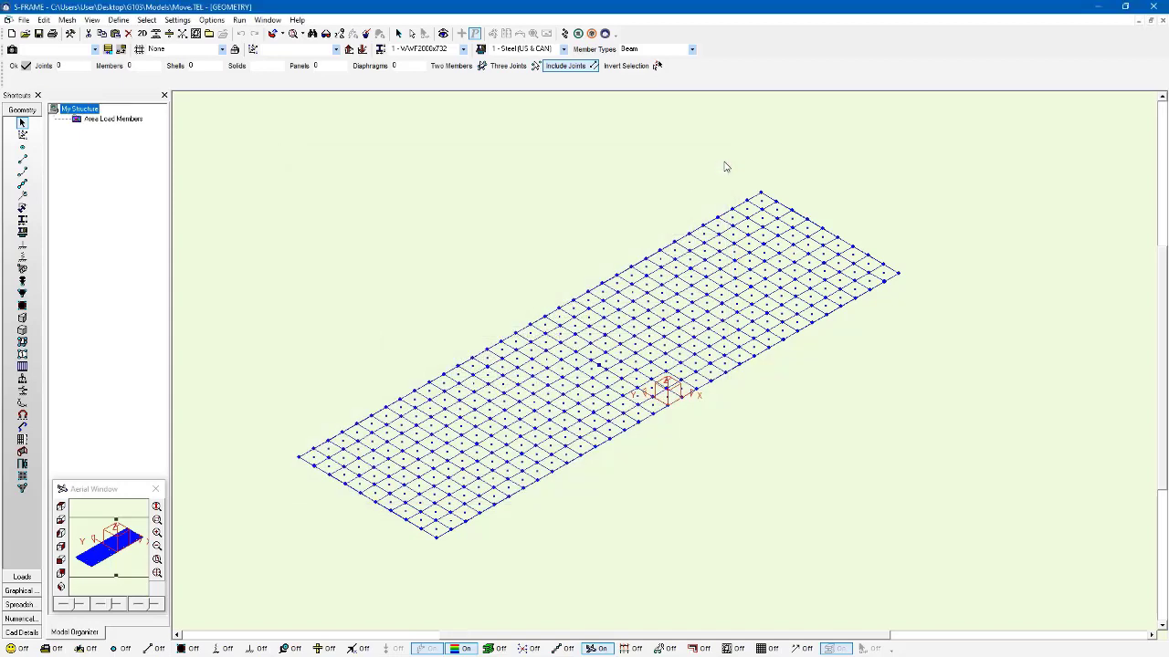
# Step: Delete the existing Moving Load case from the model's load cases
pyautogui.click(33, 579)
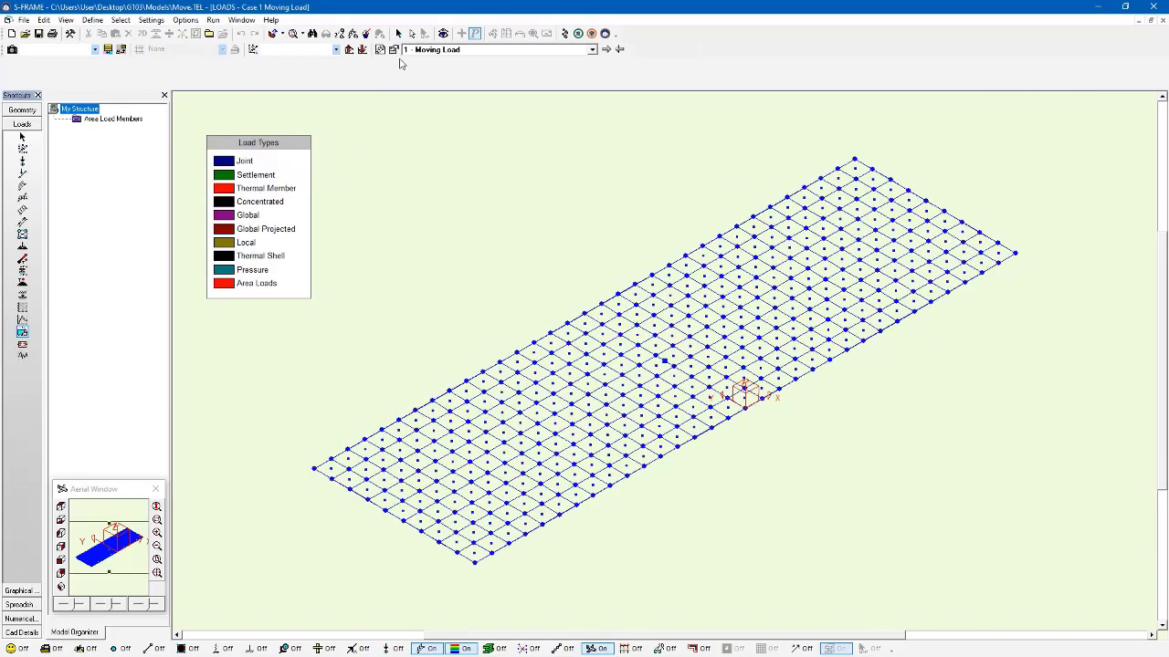
pyautogui.click(396, 51)
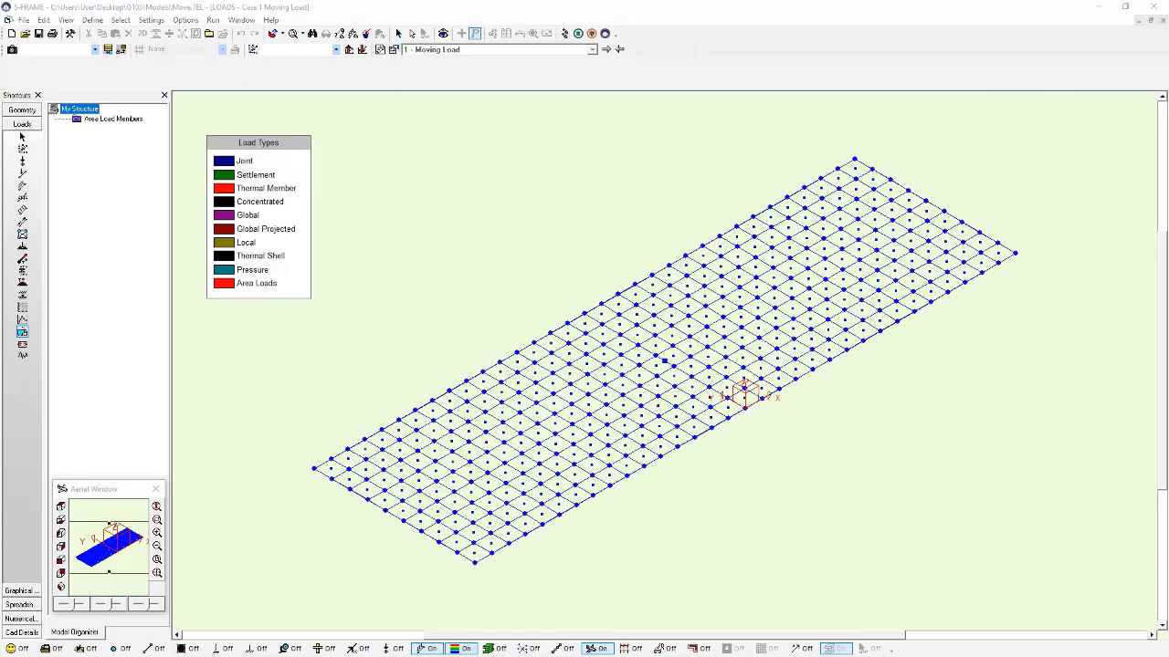
pyautogui.moveTo(743, 251); pyautogui.dragTo(753, 218)
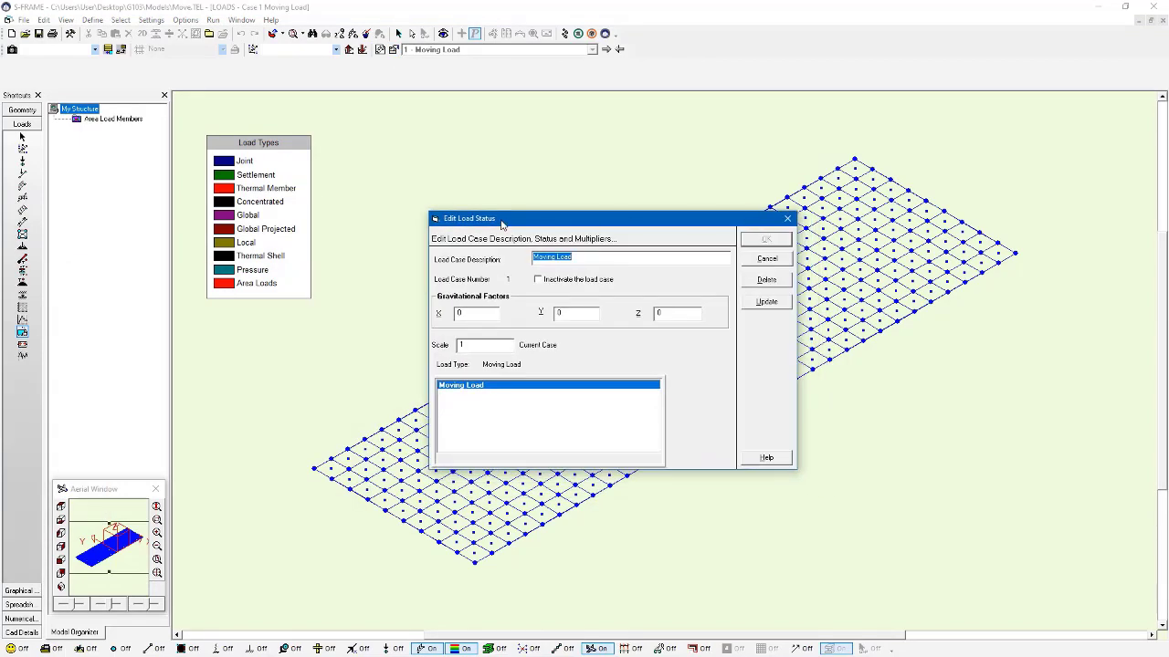
pyautogui.click(774, 283)
pyautogui.click(637, 374)
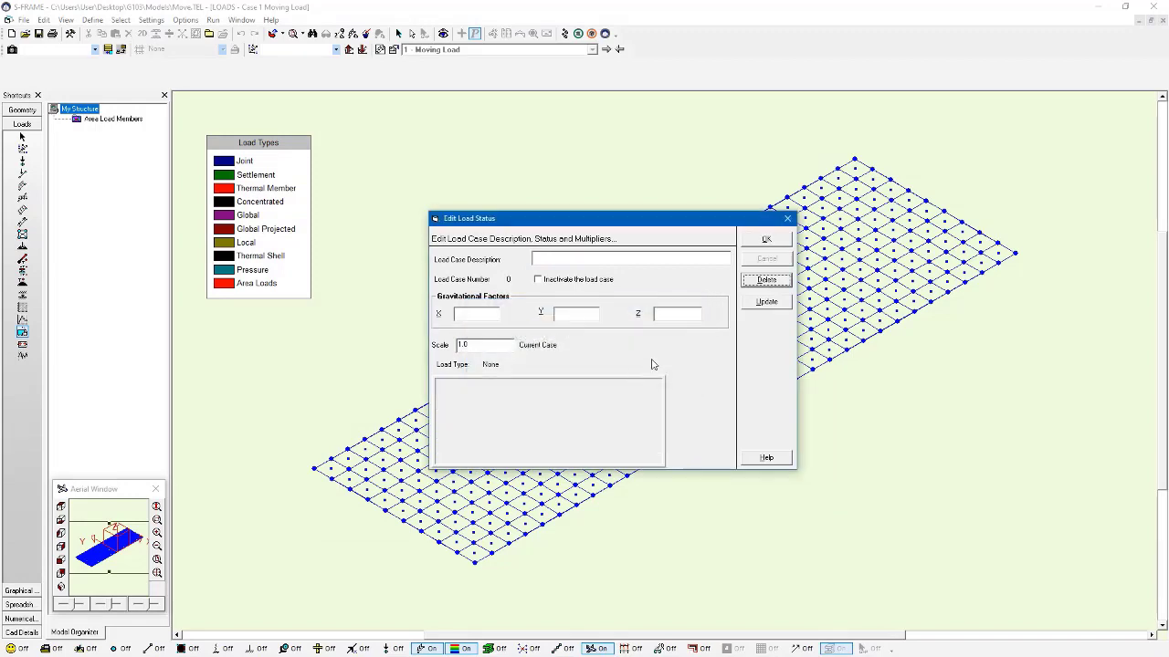
pyautogui.click(767, 240)
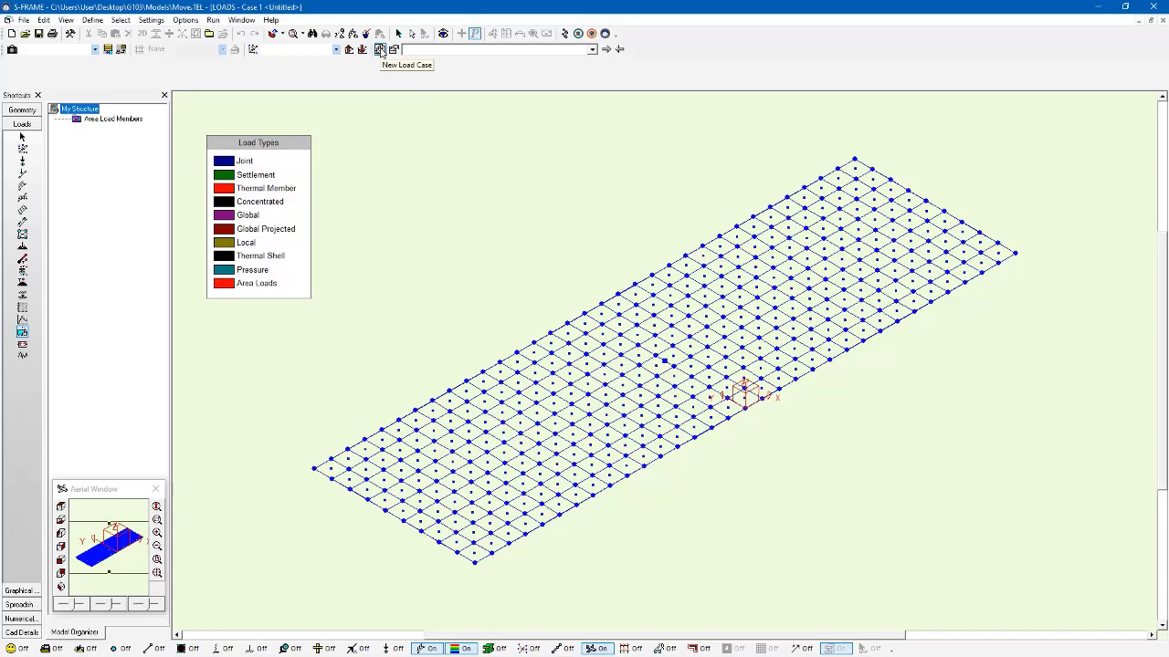
# Step: Create a new load case described as Unit Load
pyautogui.click(380, 50)
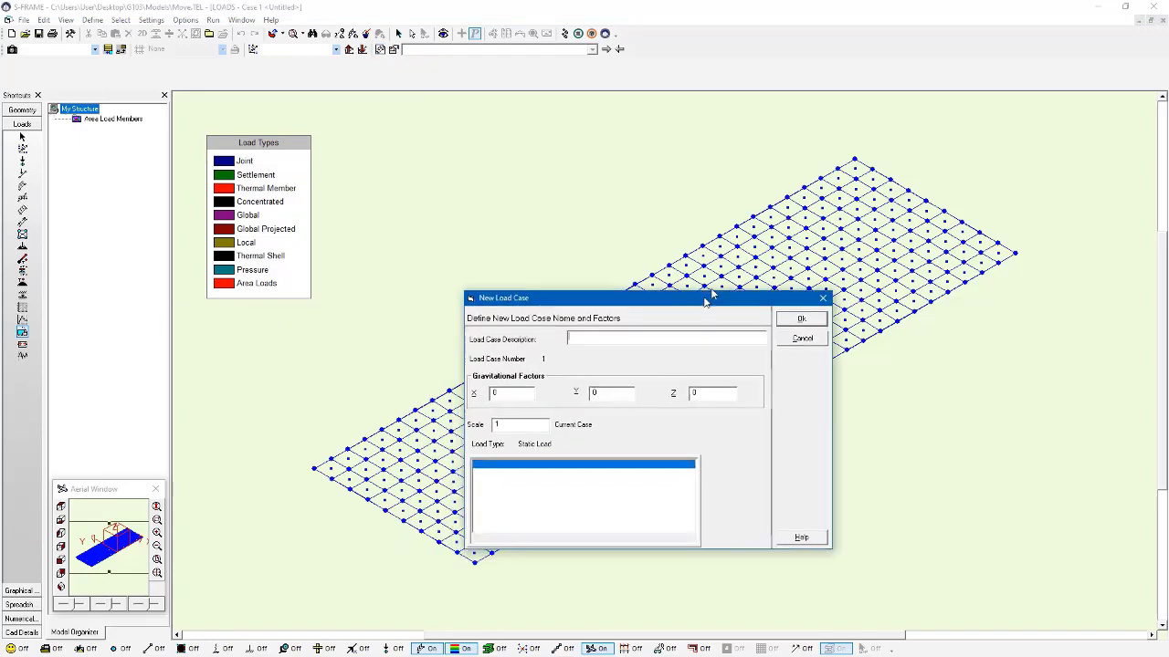
pyautogui.moveTo(706, 295); pyautogui.dragTo(740, 187)
pyautogui.write('Unit Load')
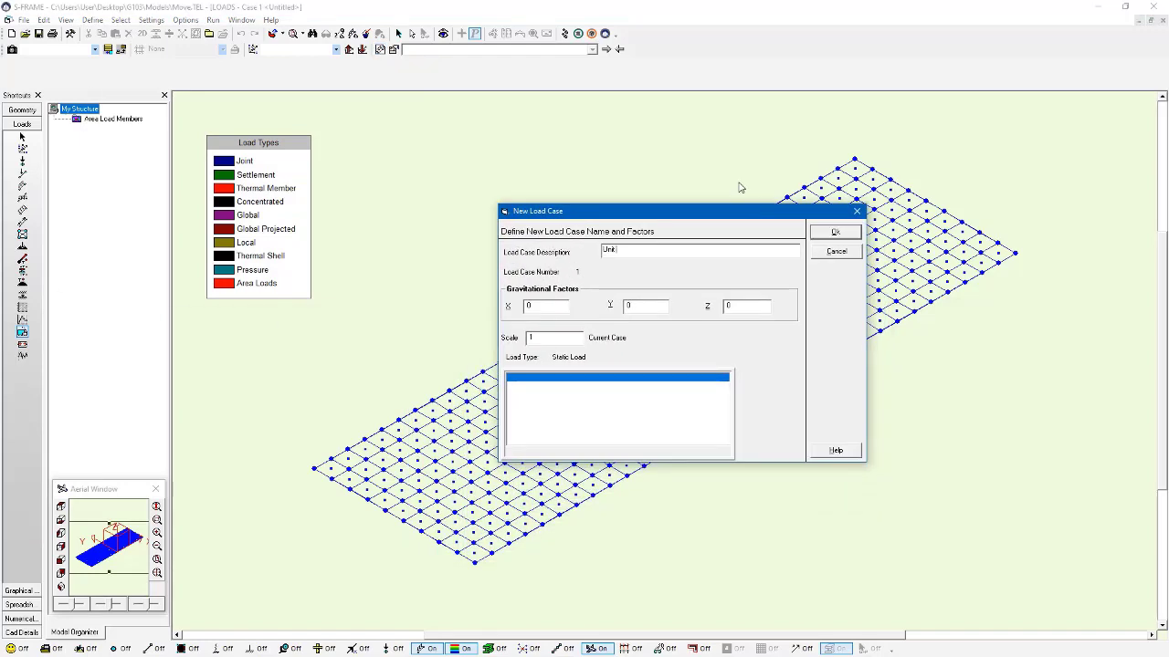
pyautogui.press('Return')
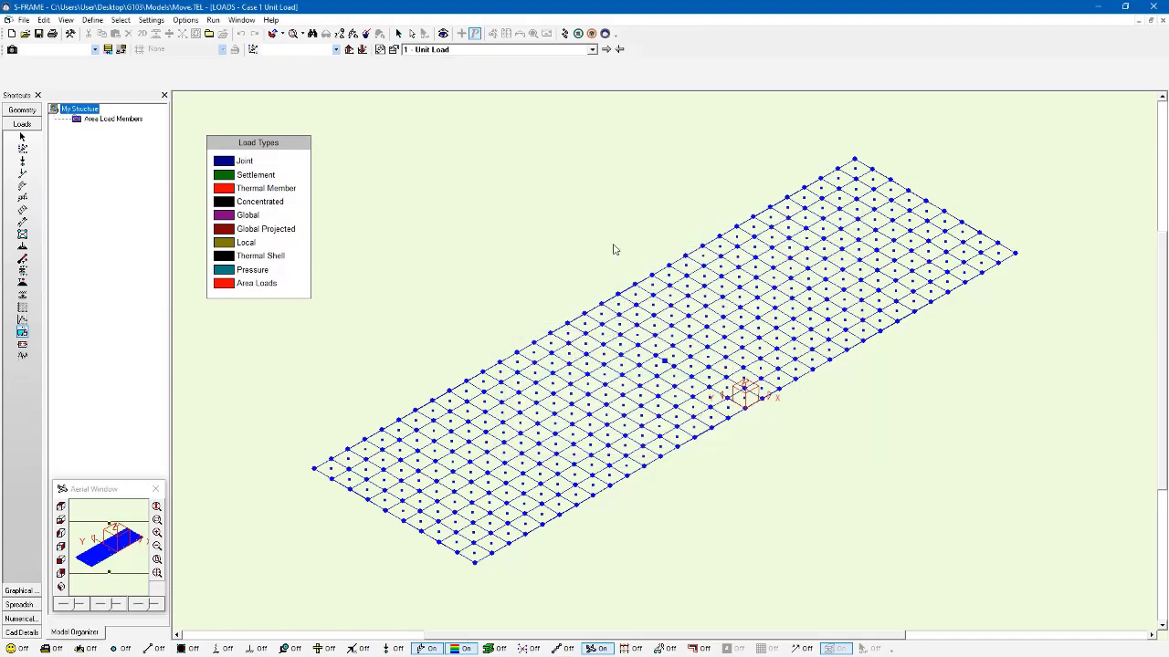
# Step: Start a moving load definition for the Unit Load case and choose the UNIT-LOAD pattern
pyautogui.click(23, 333)
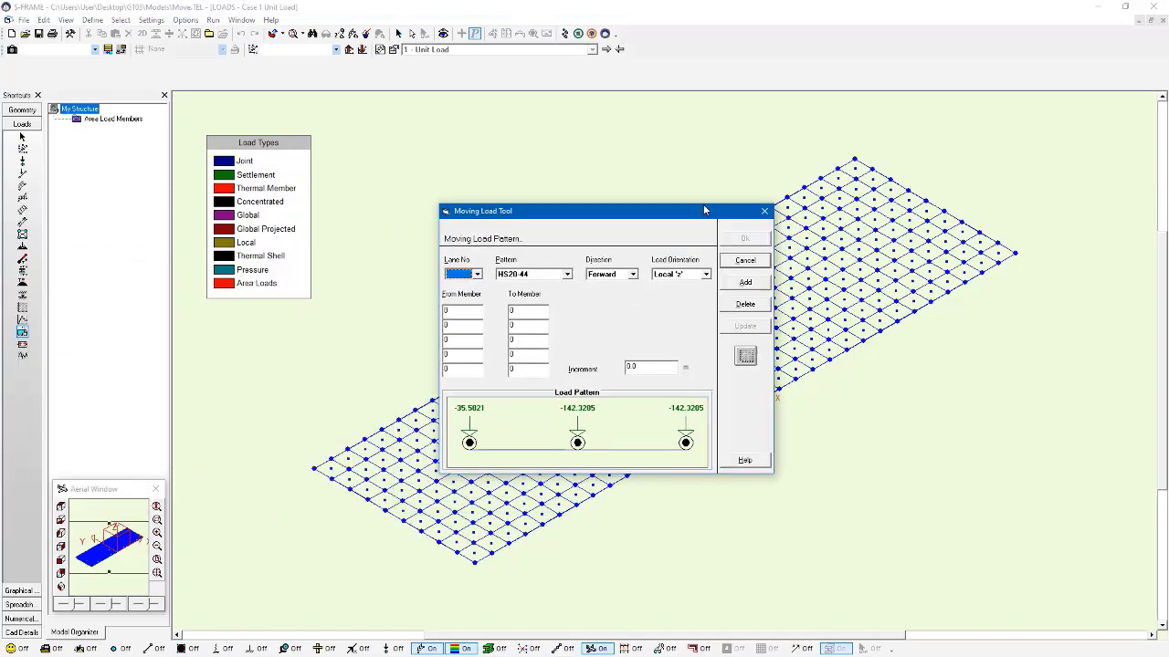
pyautogui.click(566, 274)
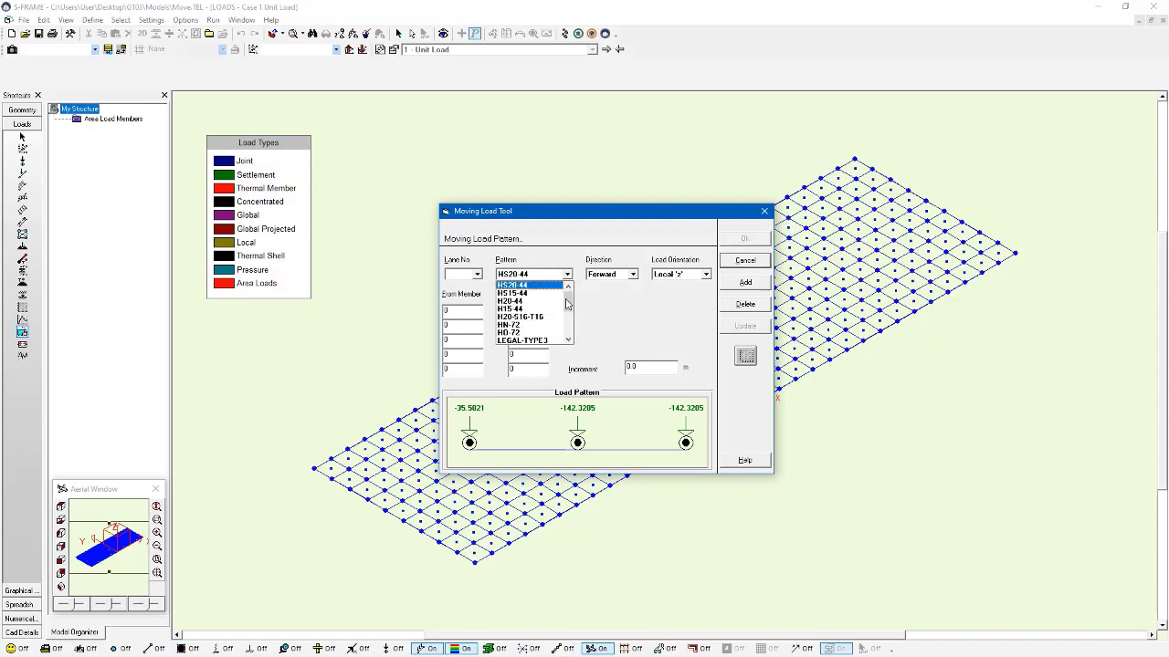
pyautogui.moveTo(567, 294); pyautogui.dragTo(567, 330)
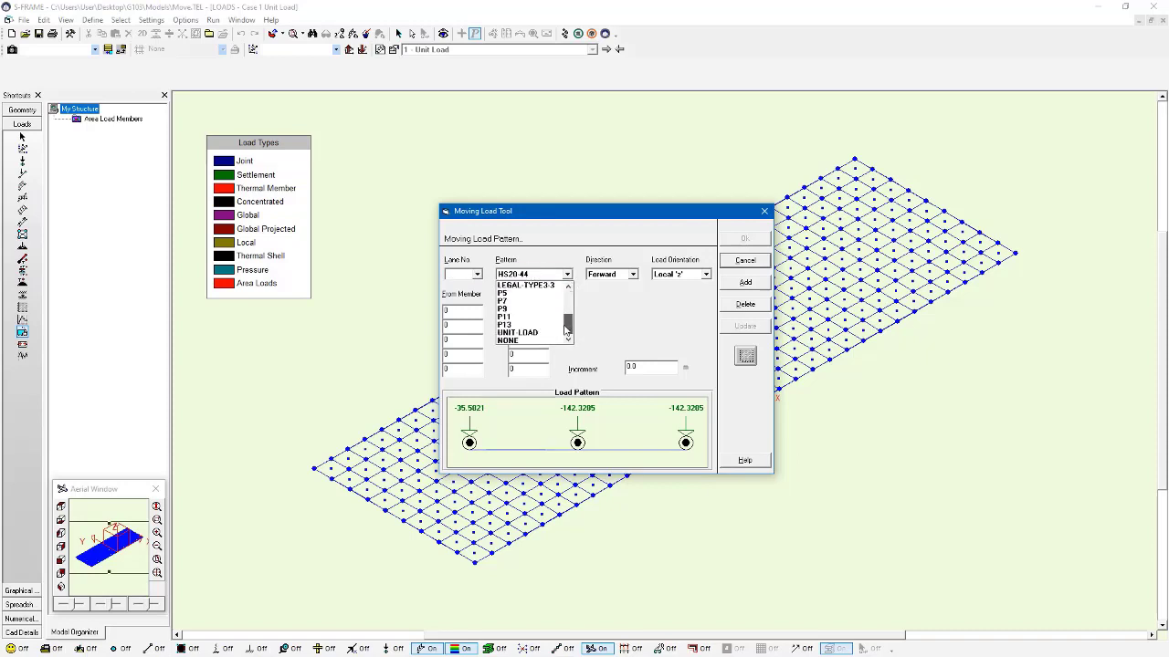
pyautogui.click(517, 336)
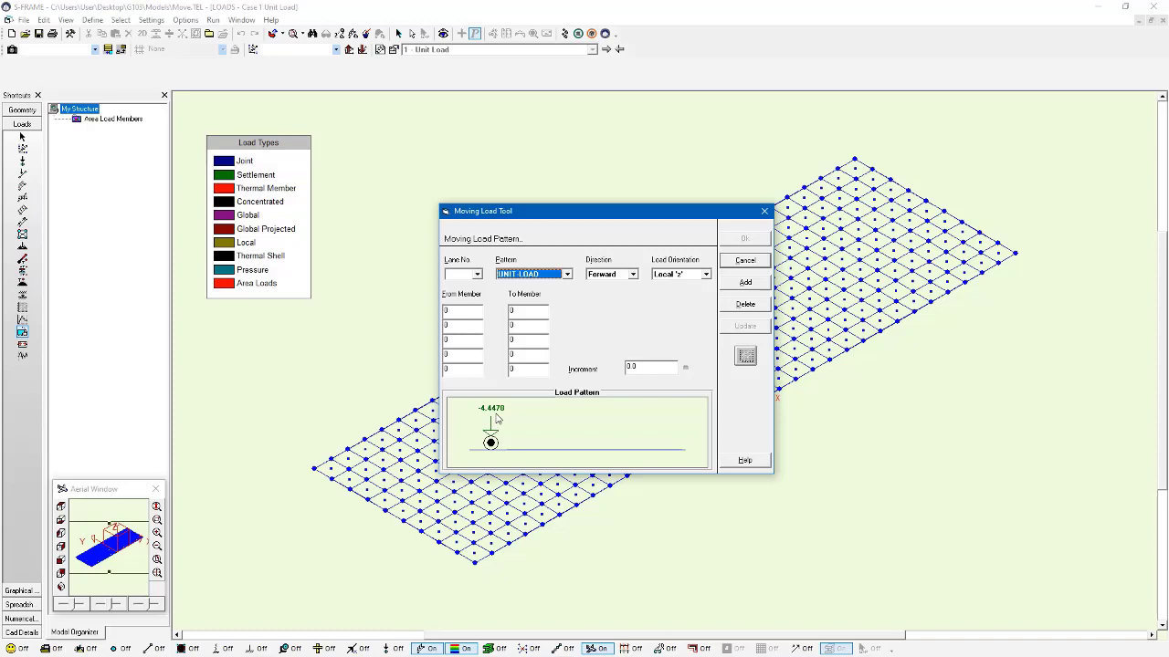
# Step: Review the axle distance and force of the UNIT-LOAD pattern in the wheel load patterns file
pyautogui.click(749, 358)
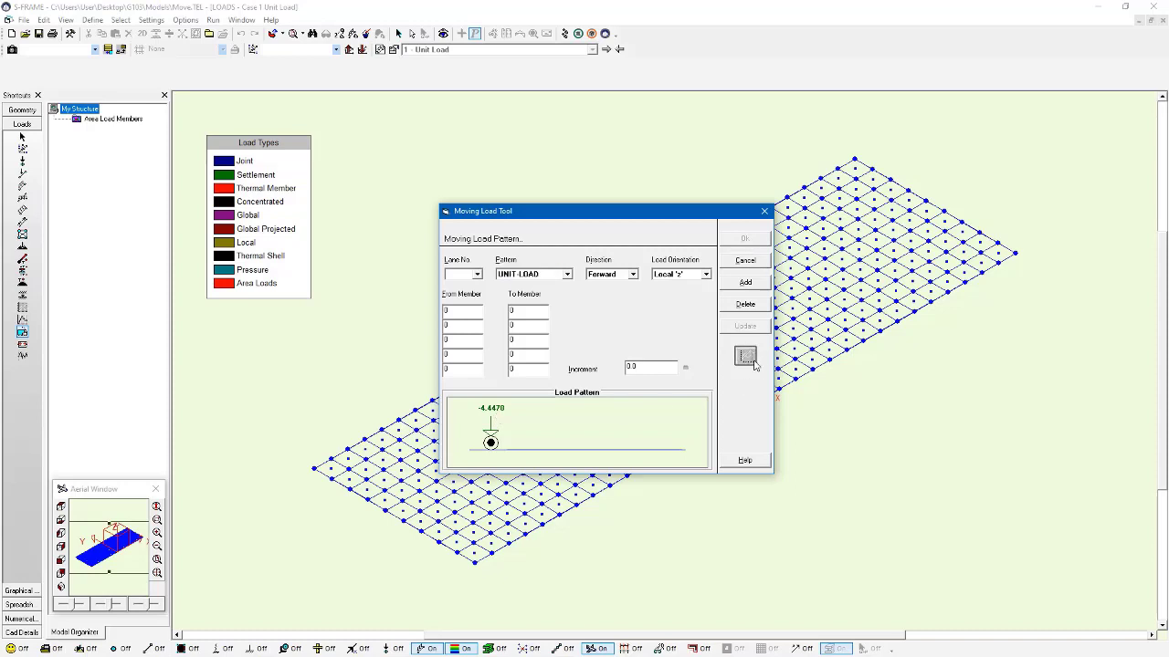
pyautogui.click(594, 230)
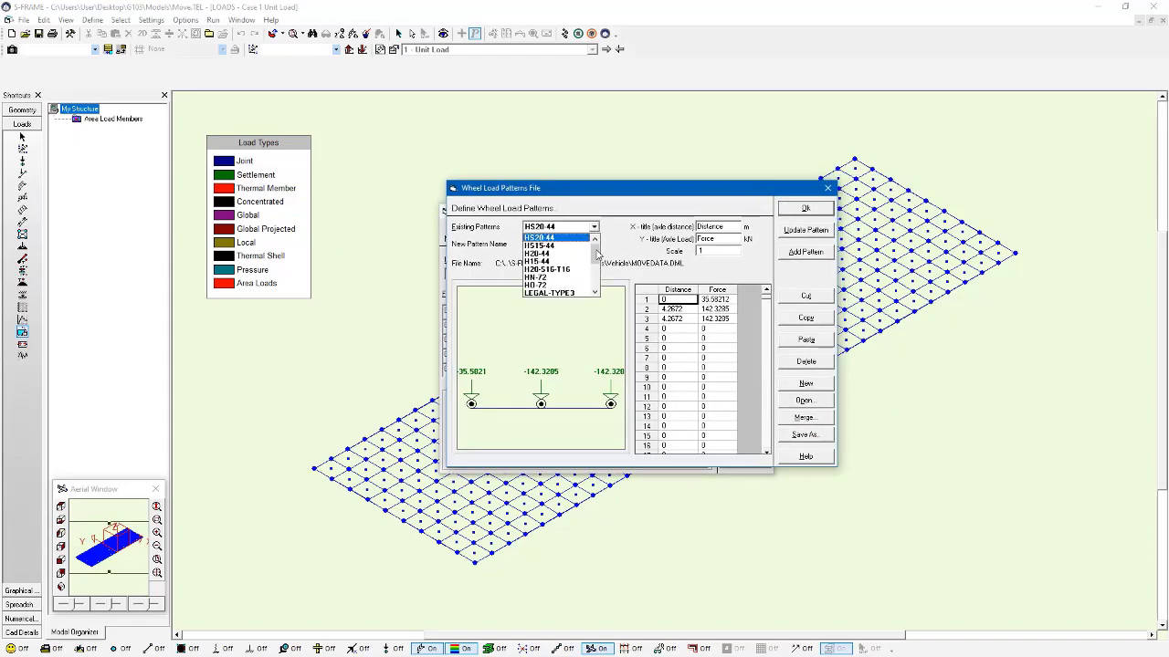
pyautogui.moveTo(595, 254); pyautogui.dragTo(595, 276)
pyautogui.click(569, 294)
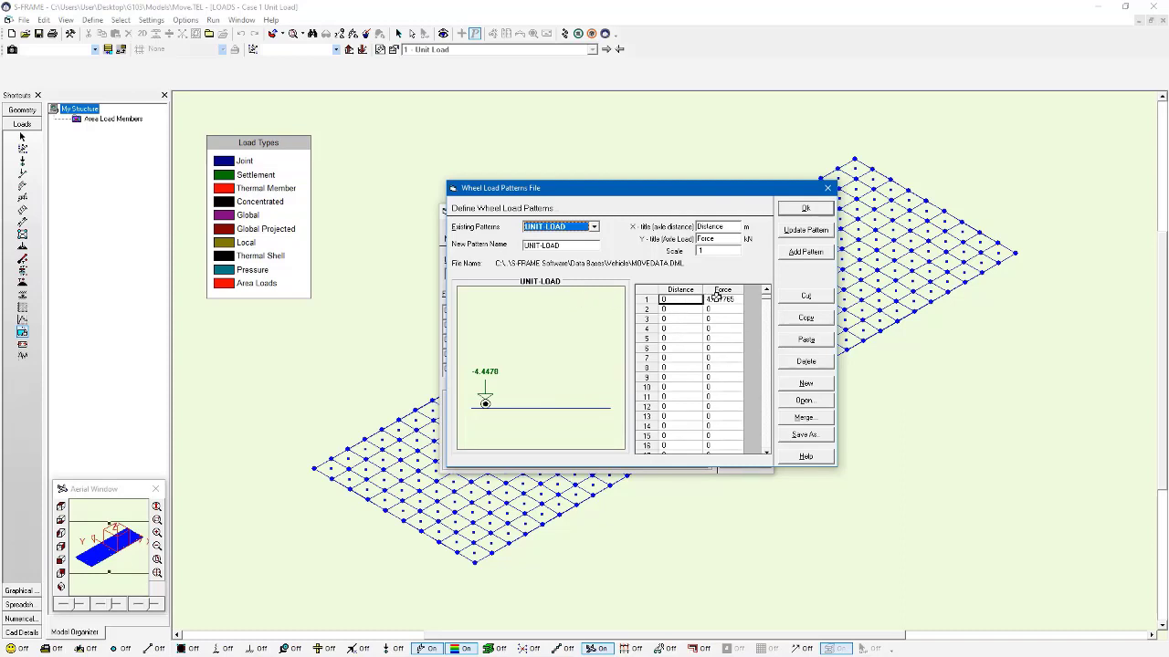
pyautogui.click(806, 210)
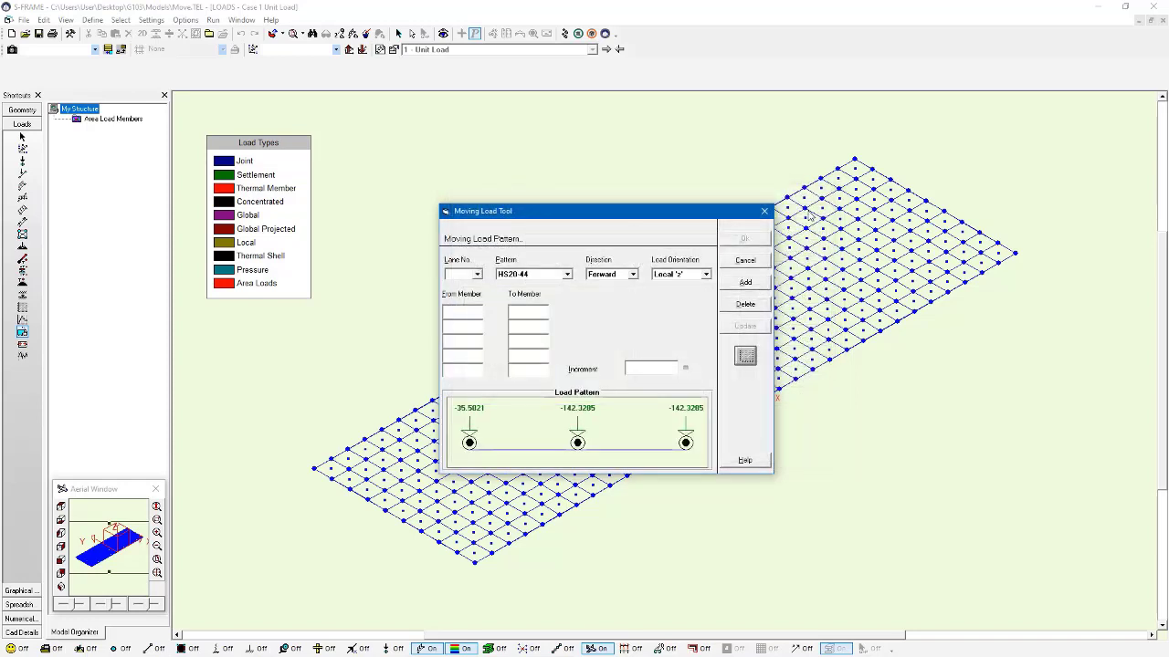
# Step: Set the moving load to the UNIT-LOAD pattern, Forward direction and Global '-Z' load orientation
pyautogui.click(567, 276)
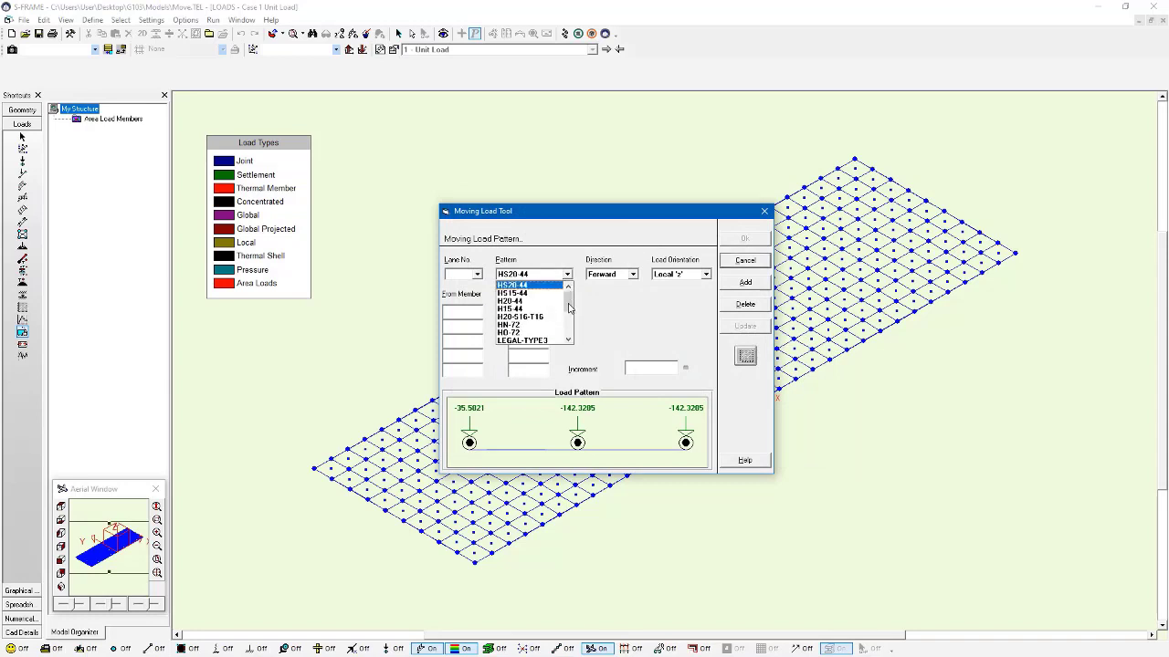
pyautogui.click(569, 327)
pyautogui.click(538, 332)
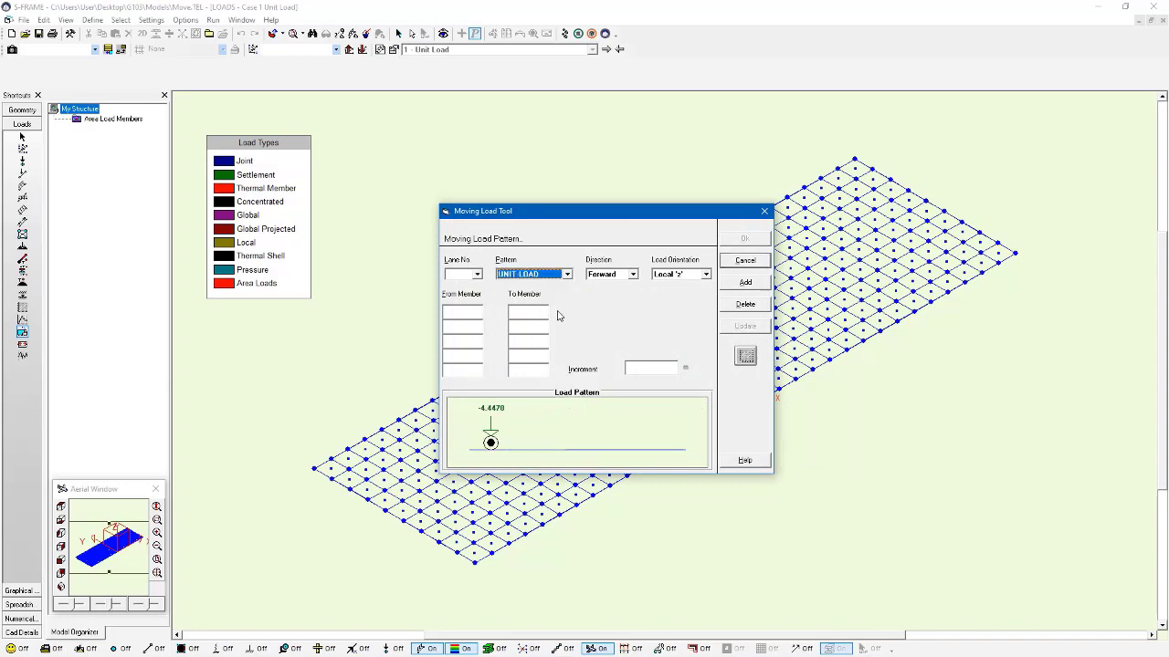
pyautogui.click(632, 275)
pyautogui.click(638, 277)
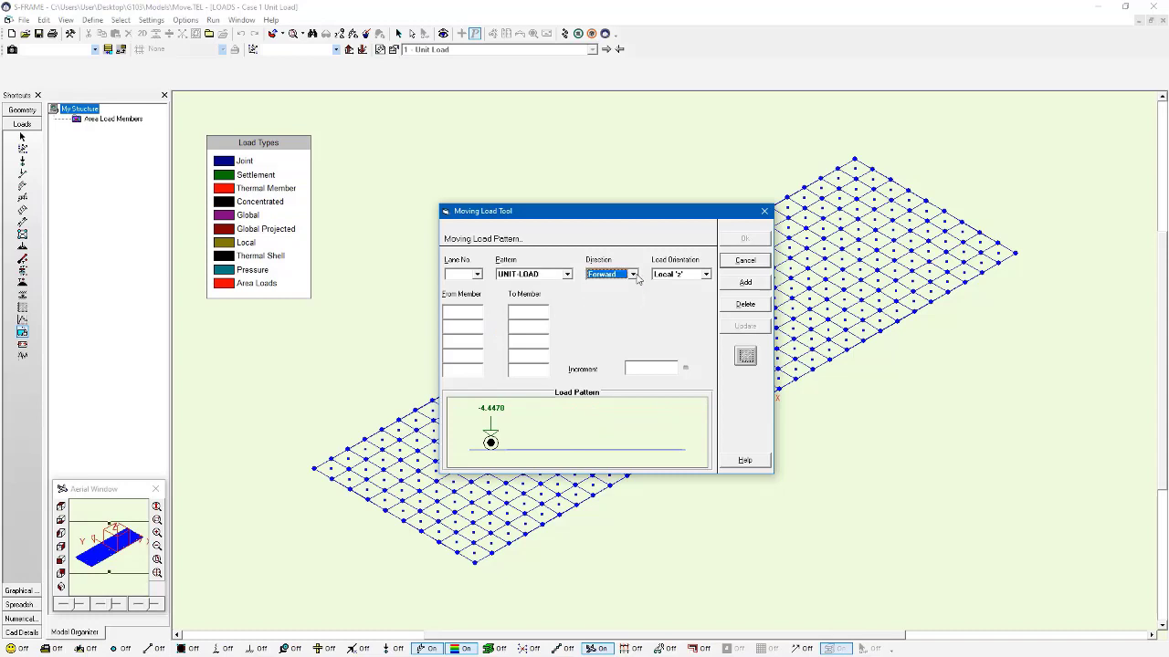
pyautogui.click(709, 276)
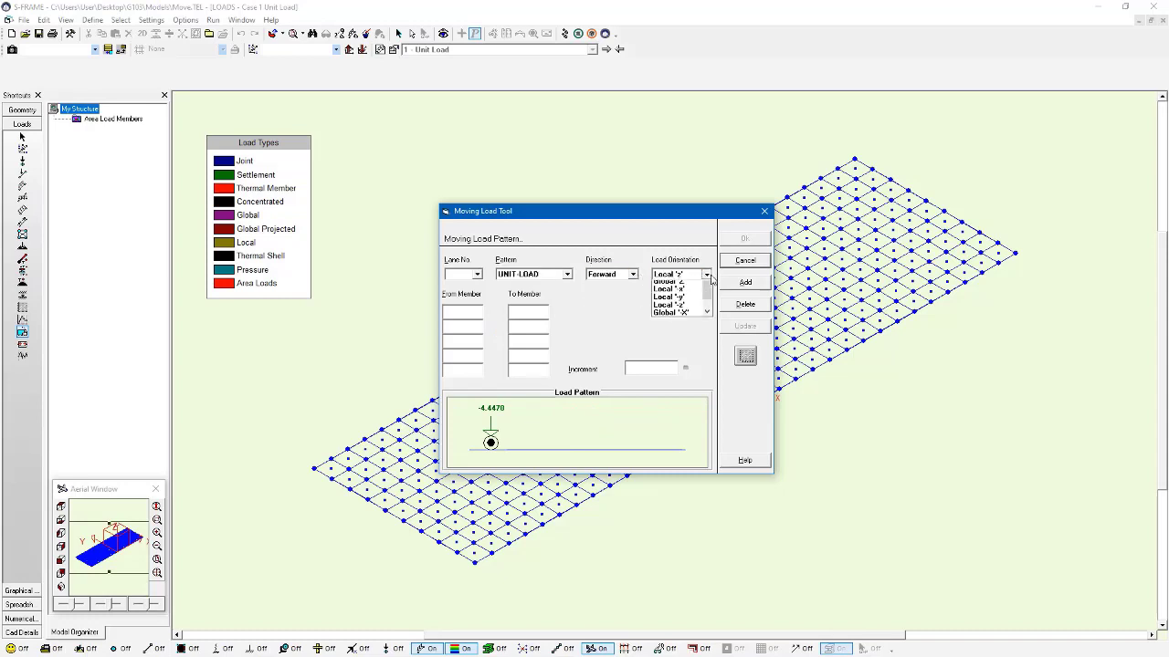
pyautogui.moveTo(708, 305); pyautogui.dragTo(709, 318)
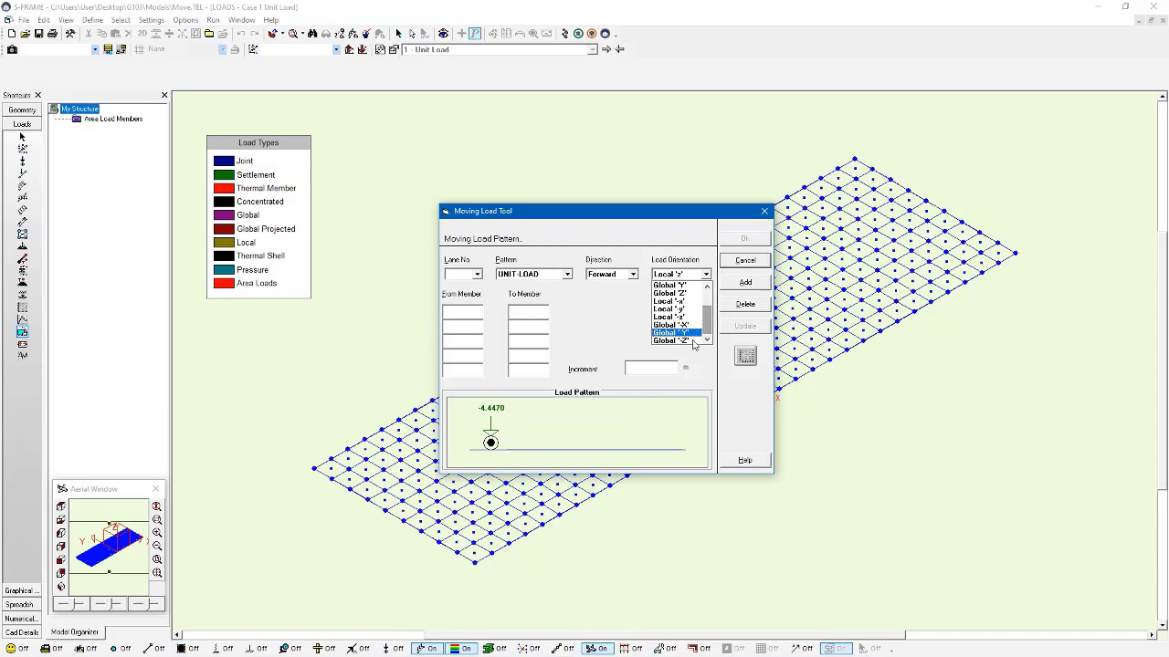
pyautogui.click(694, 341)
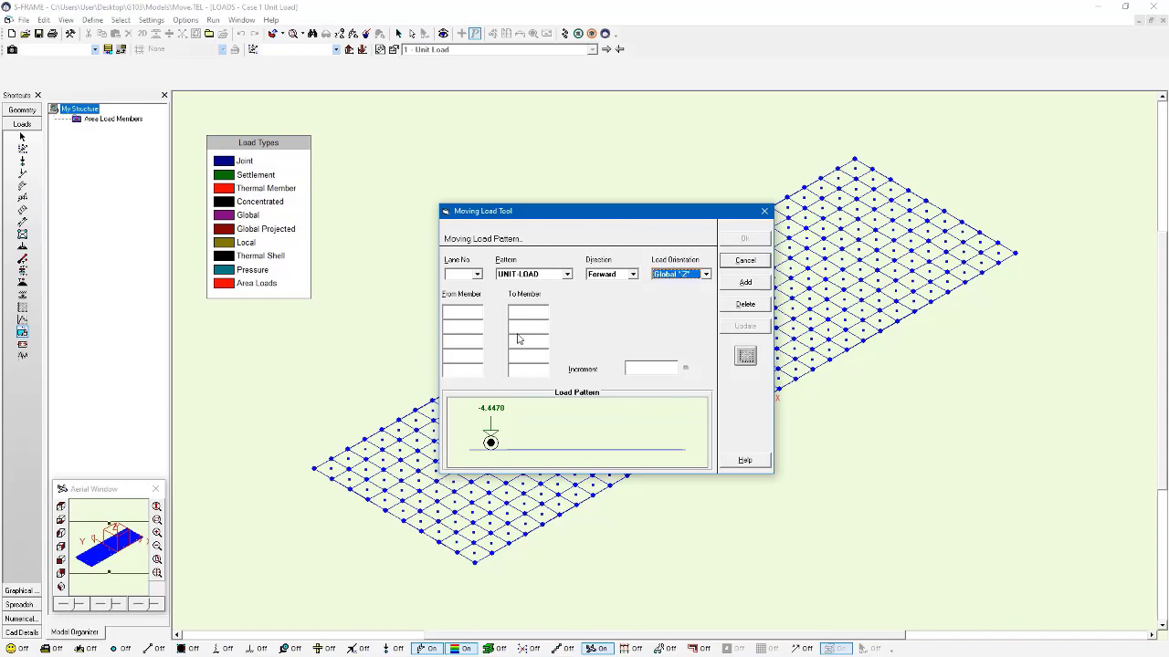
# Step: Add lane 1 running from member 1 to member 8 with a 0.2 m increment, and accept the moving load
pyautogui.click(461, 314)
pyautogui.click(509, 312)
pyautogui.write('8')
pyautogui.click(639, 369)
pyautogui.write('0.2')
pyautogui.click(745, 283)
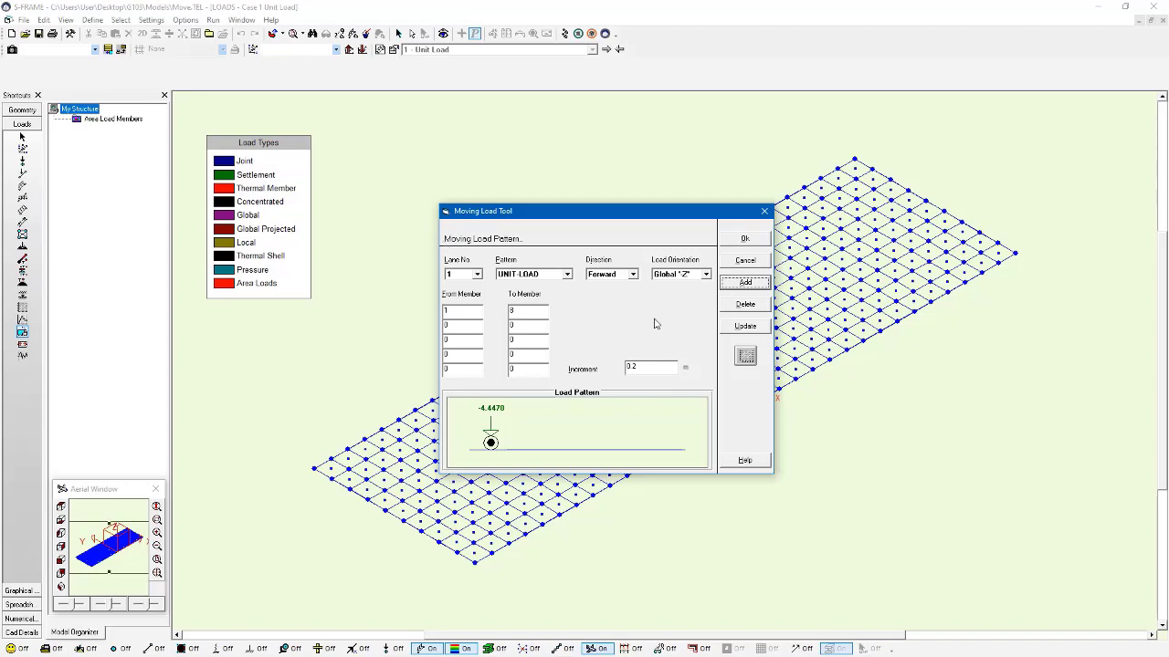
pyautogui.click(734, 240)
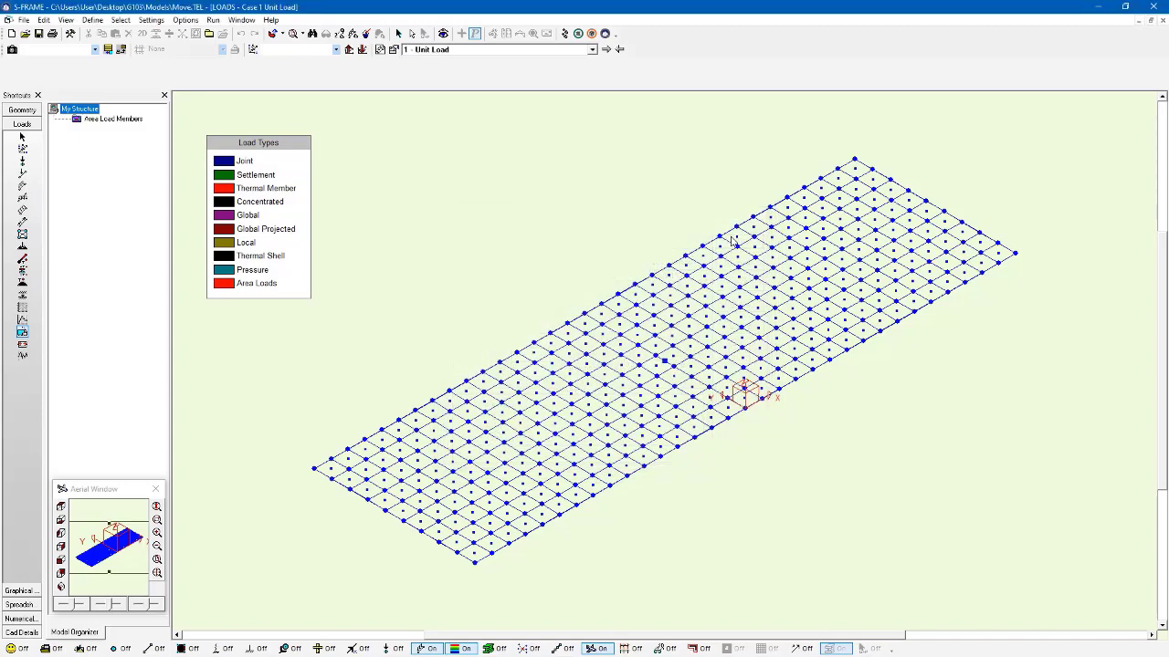
# Step: Run the Linear Static Moving Loads analysis without combining the vehicle loads with other cases
pyautogui.click(565, 34)
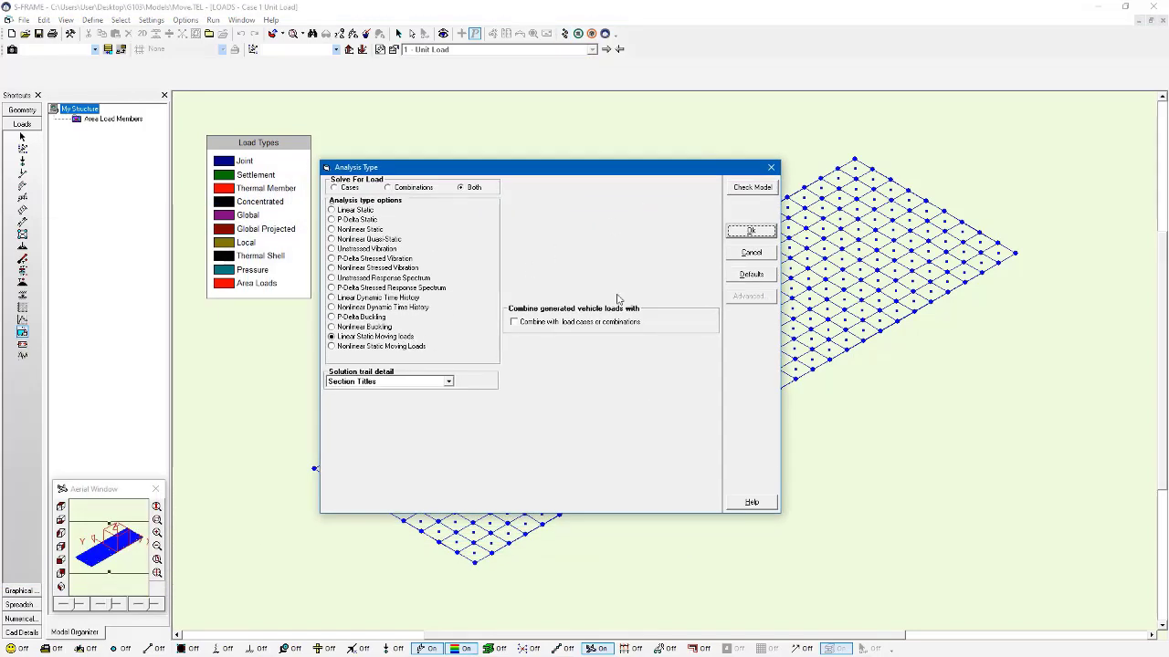
pyautogui.click(752, 230)
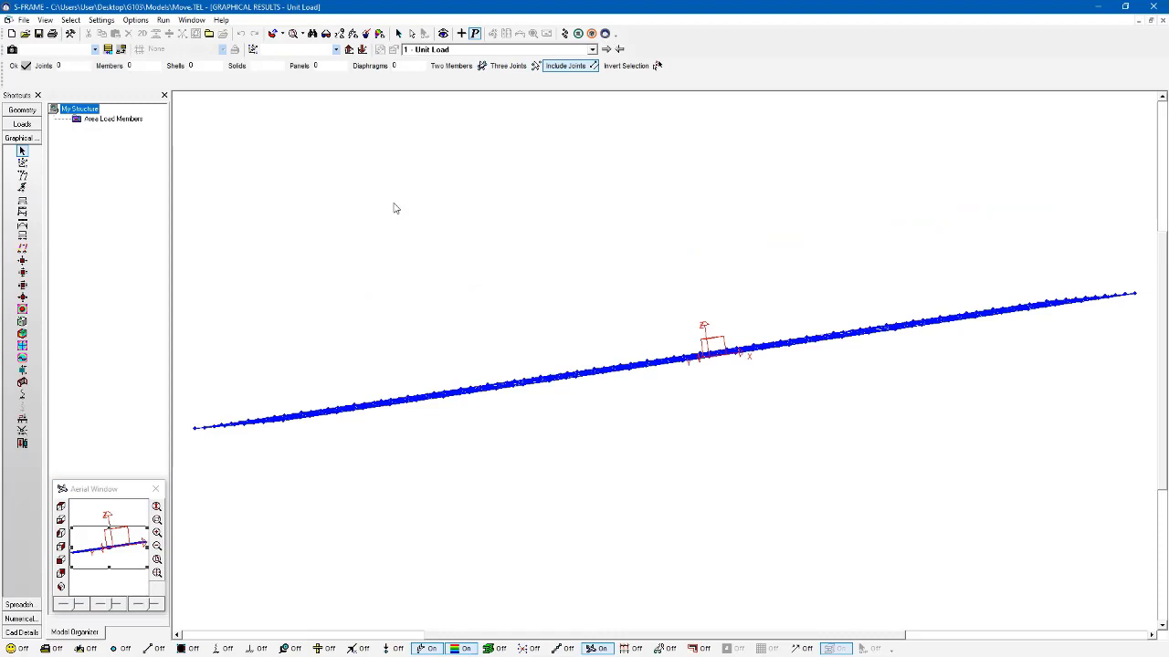
# Step: Review the generated load steps with the deck in isometric view, keeping 1 - Unit Load as the result case
pyautogui.click(446, 51)
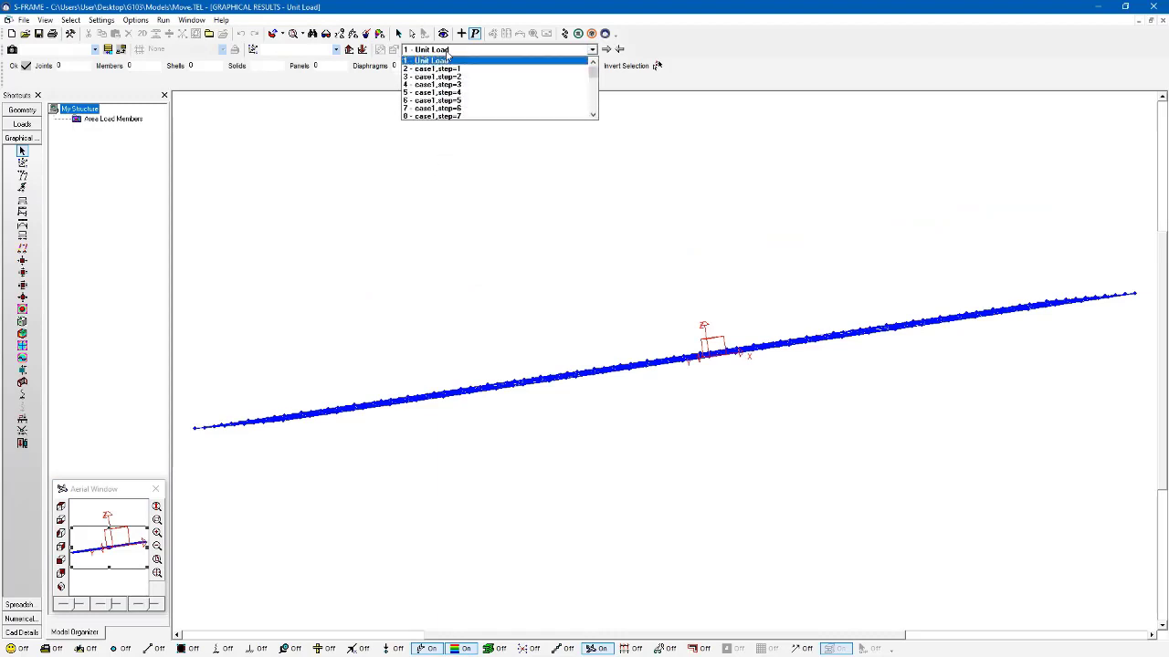
pyautogui.click(447, 61)
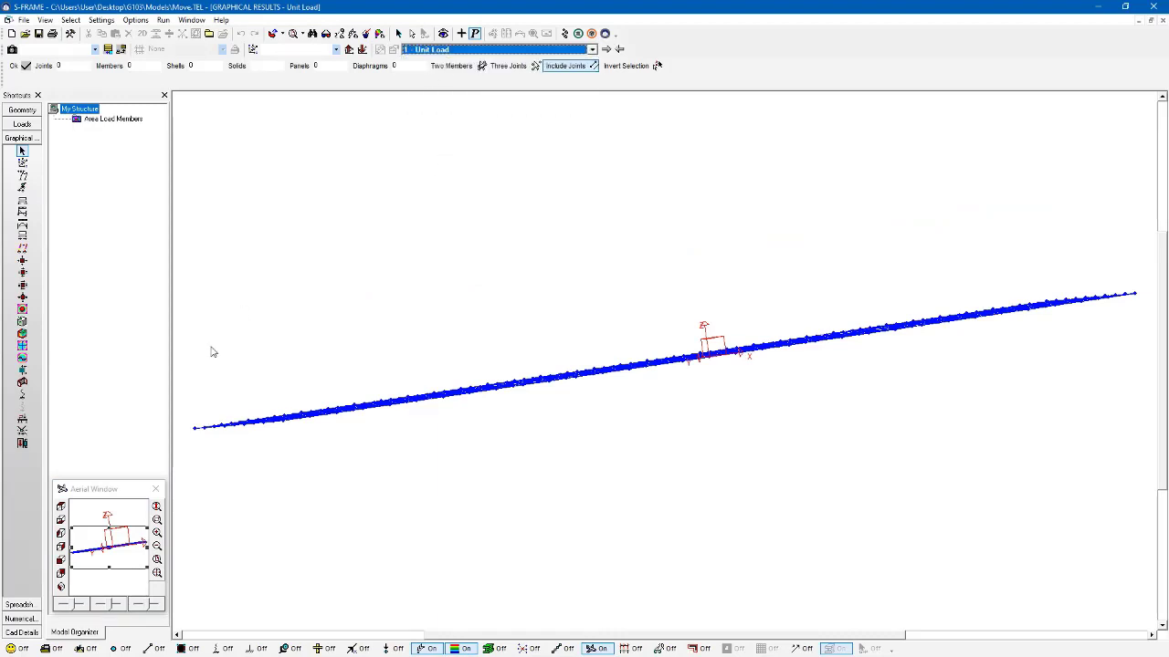
pyautogui.click(62, 587)
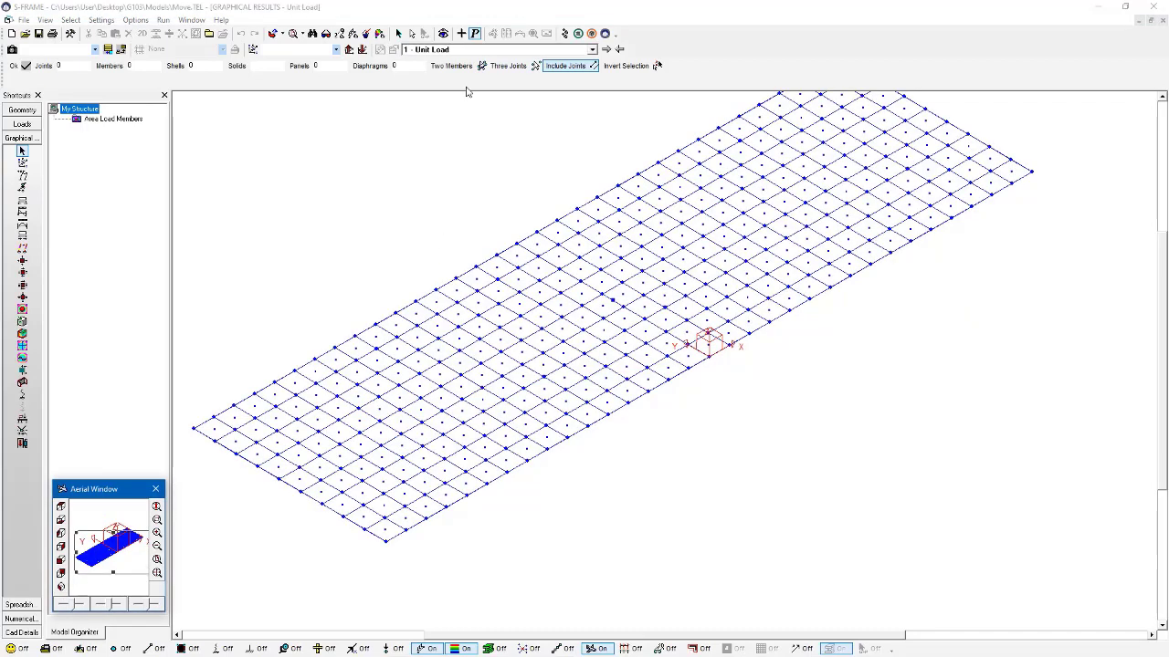
pyautogui.click(473, 51)
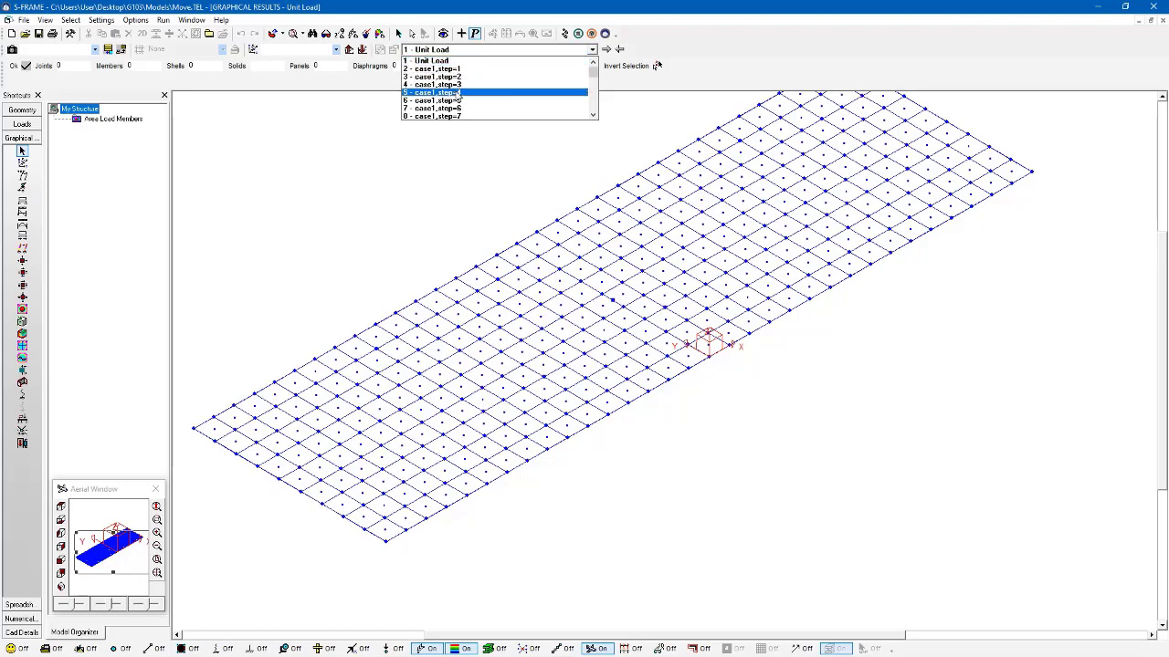
pyautogui.click(449, 61)
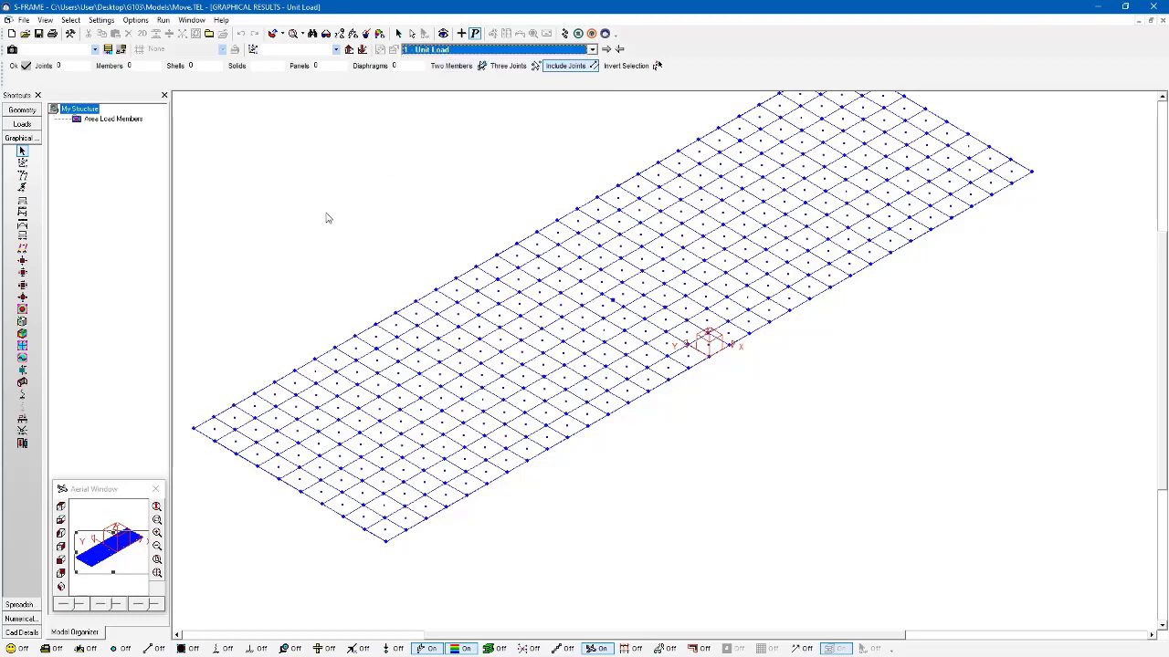
# Step: Generate the y - Moment influence line diagram for member 3 on the deck's near edge, at a distance ratio of about 0.45
pyautogui.click(22, 419)
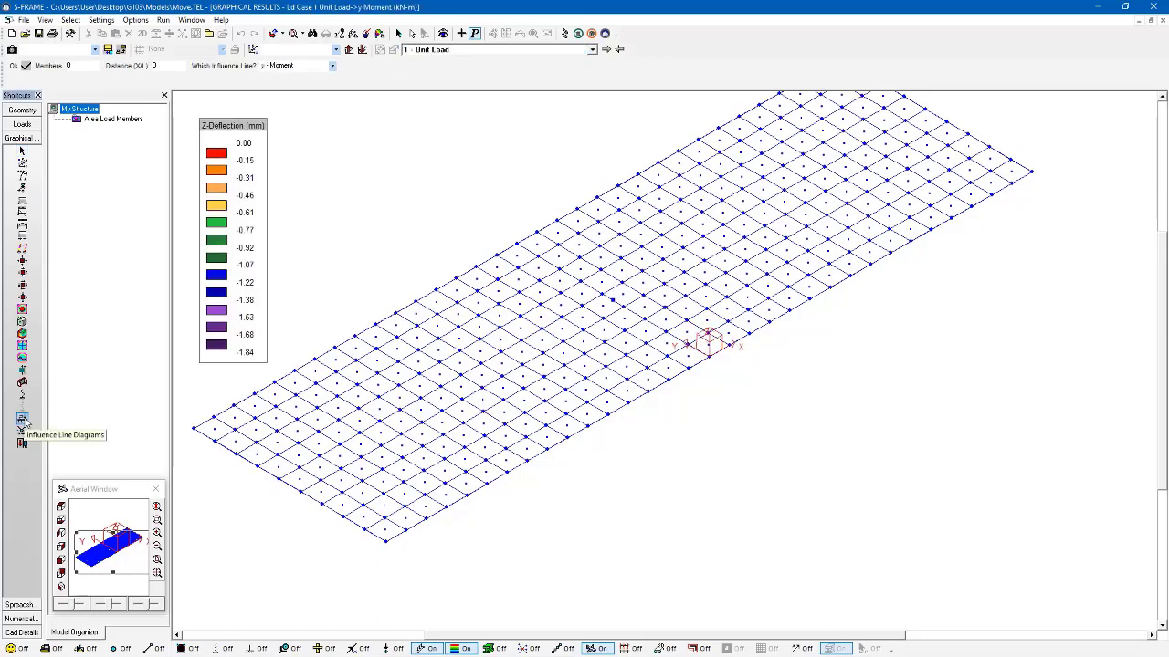
pyautogui.click(333, 65)
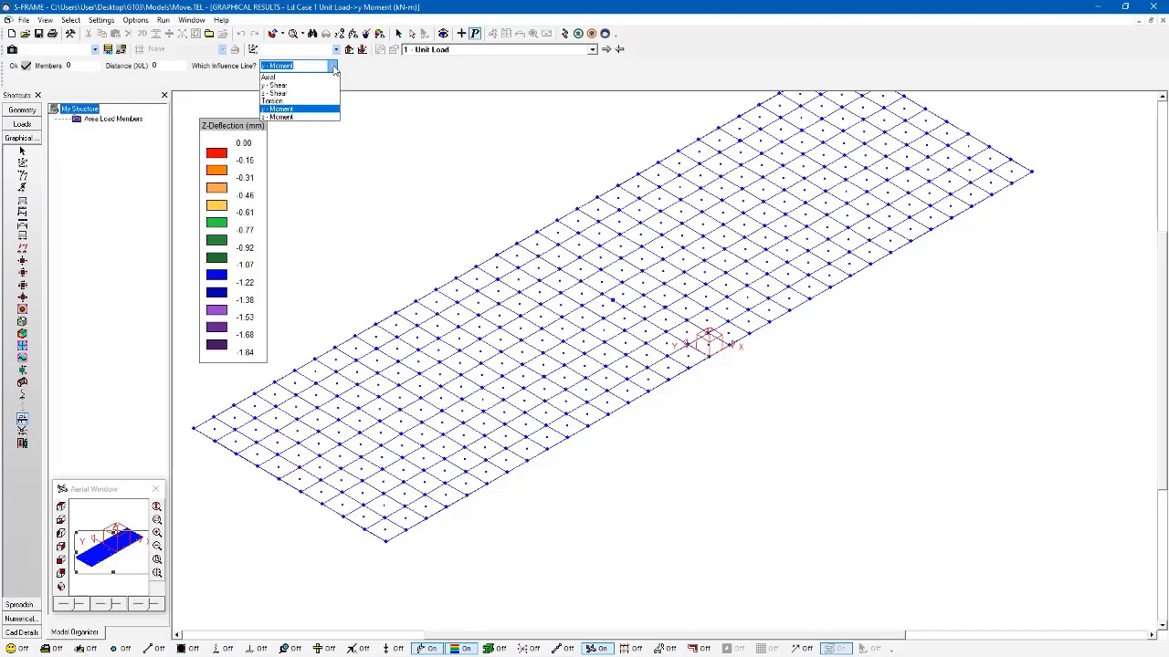
pyautogui.click(333, 68)
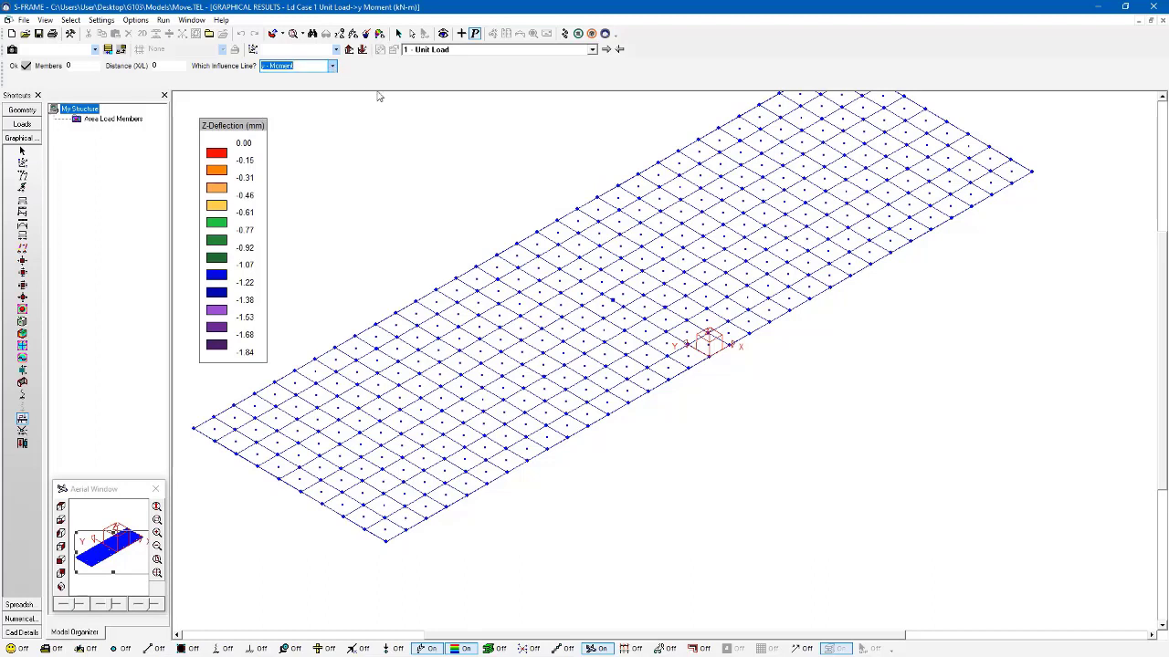
pyautogui.click(585, 437)
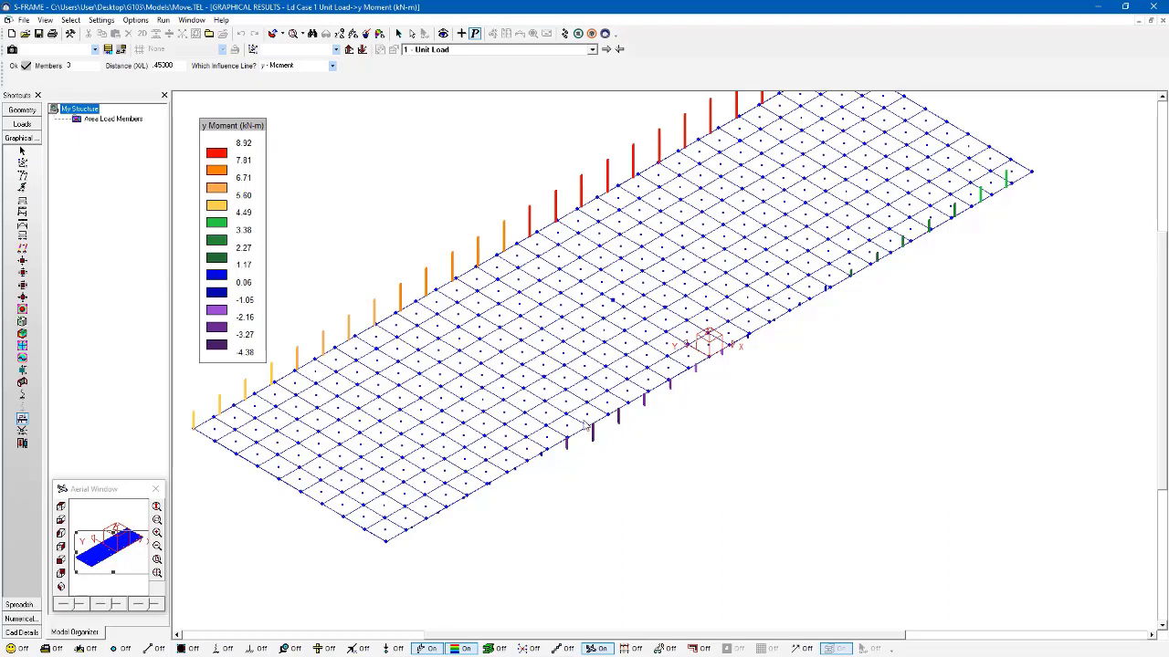
# Step: Change the influence line type for member 3 to z - Shear
pyautogui.click(80, 67)
pyautogui.click(284, 66)
pyautogui.click(333, 66)
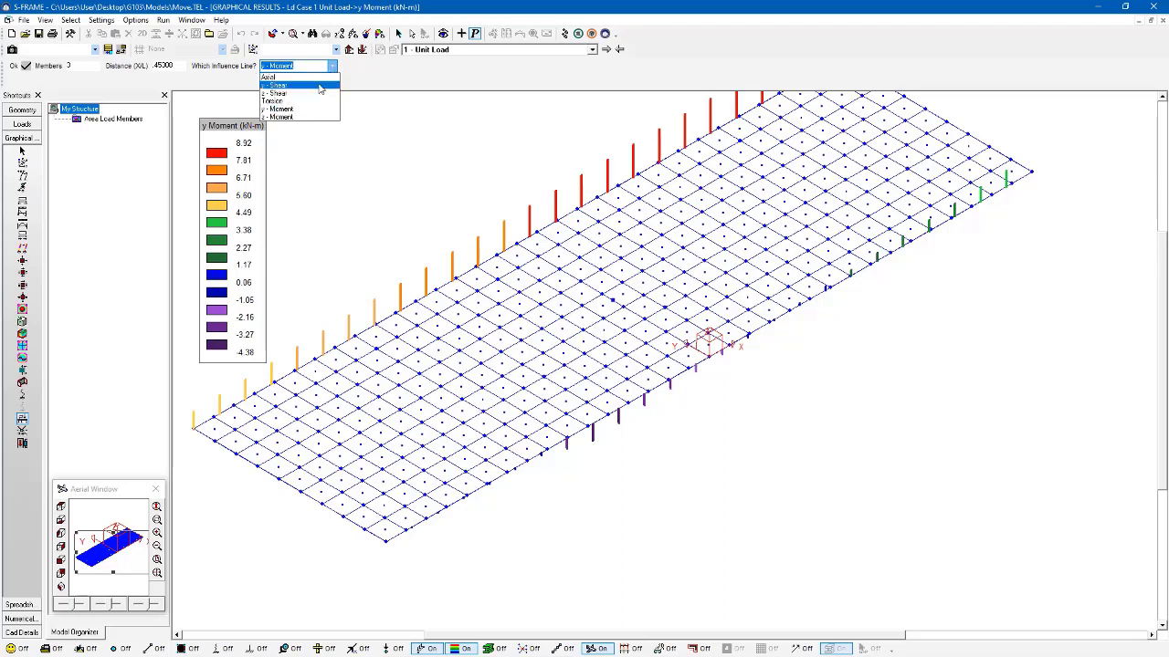
pyautogui.click(319, 93)
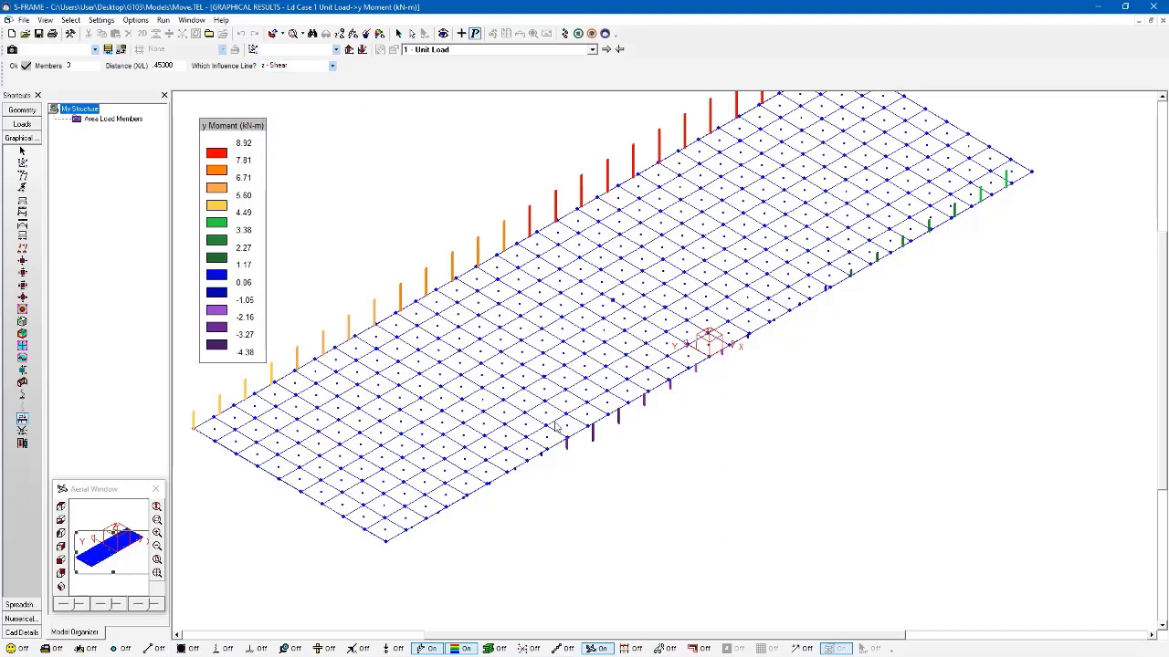